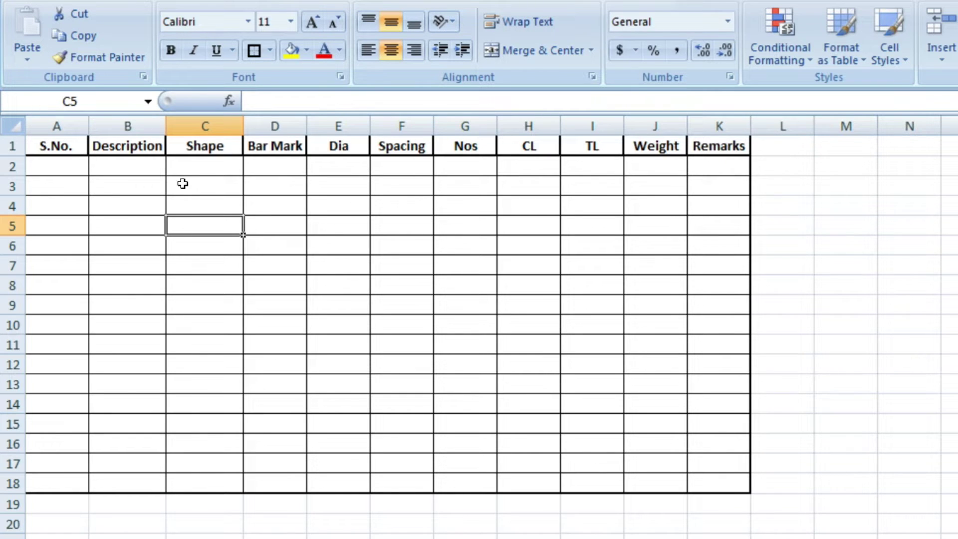
Enter diameters 12, 10, 8, 16 and 12 in Dia cells E2 to E6
left_click(201, 166)
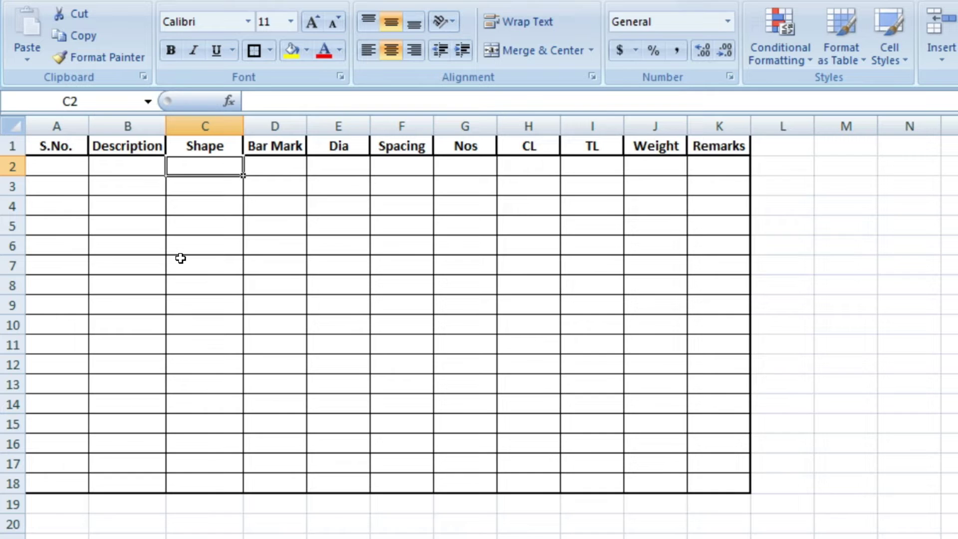
key("Right")
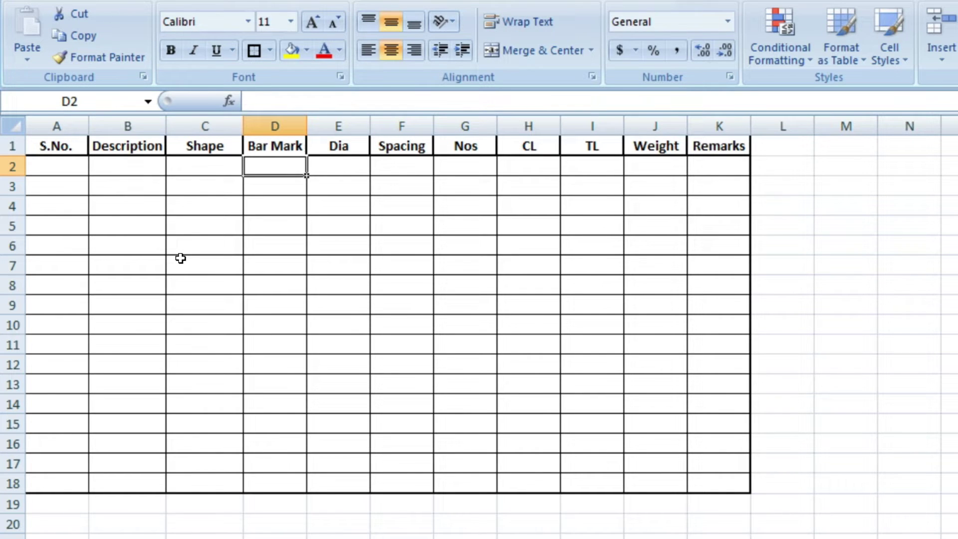
key("Right")
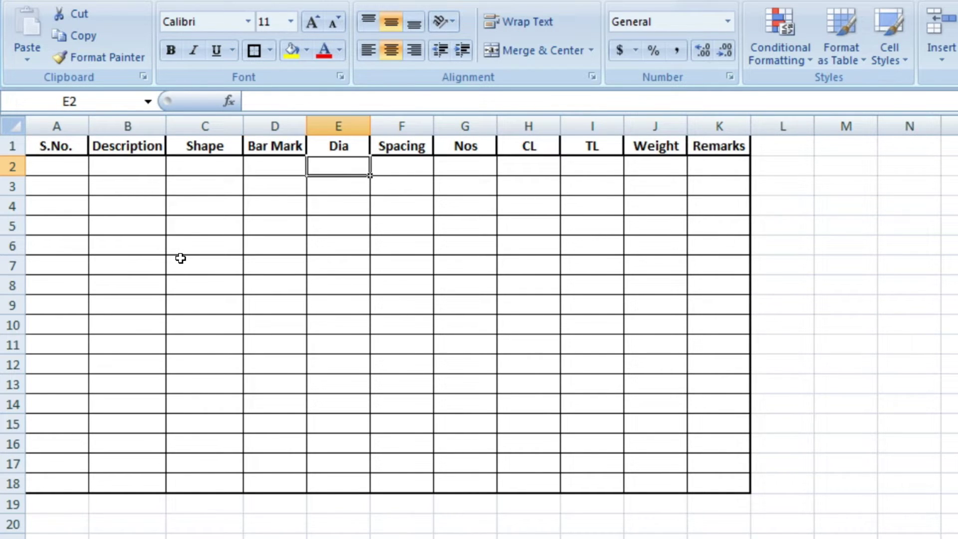
type("12")
key("Return")
type("1")
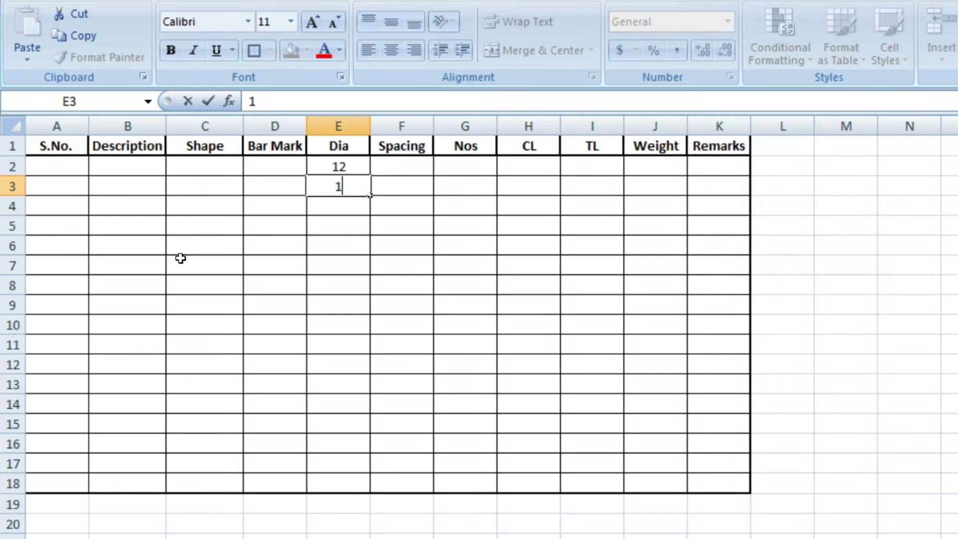
type("0")
key("Return")
type("8")
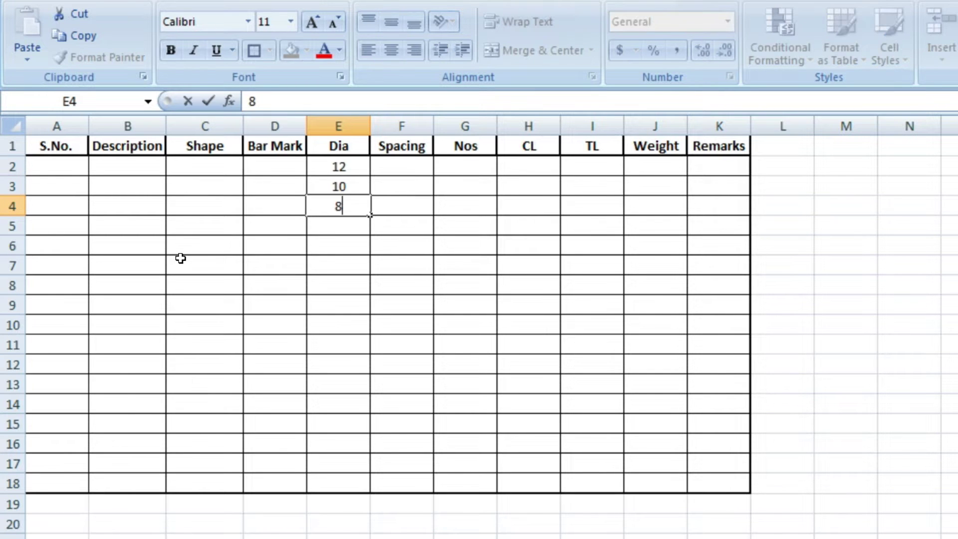
key("Return")
type("16")
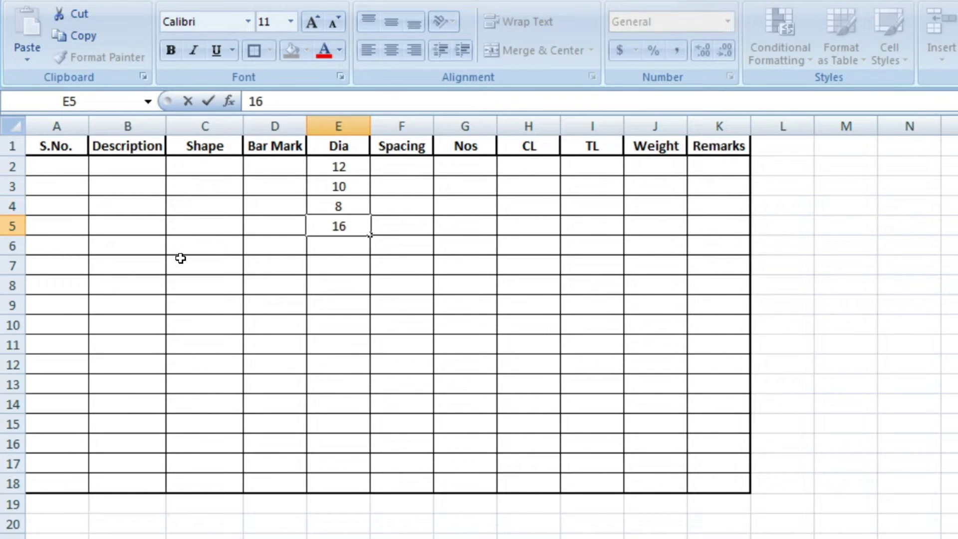
key("Return")
type("12")
key("Return")
Enter diameters 12, 20, 25, 32, 12 and 10 in E7 to E12, correcting 28 to 25
type("12")
key("Return")
type("20")
key("Return")
type("28")
key("BackSpace")
type("5")
key("Return")
type("32")
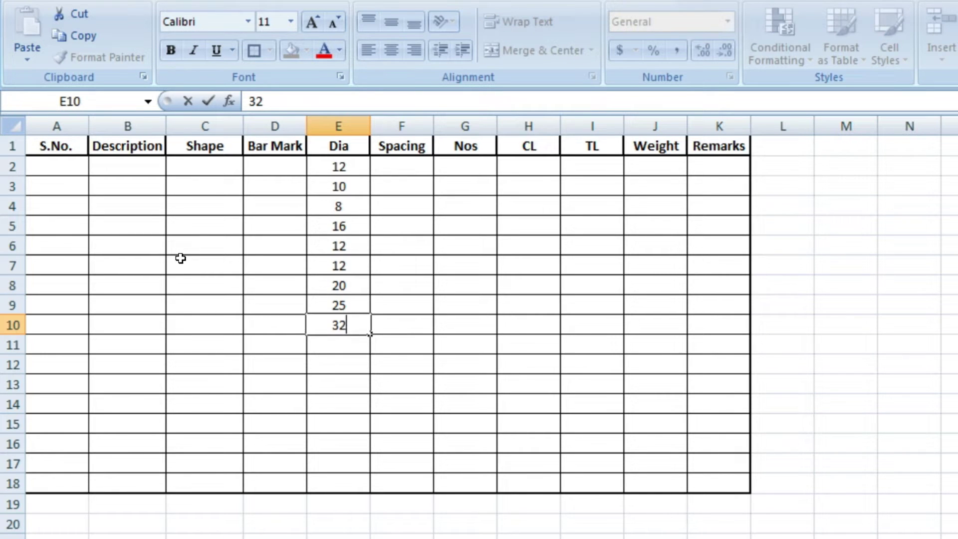
key("Return")
type("12")
key("Return")
type("10")
key("Return")
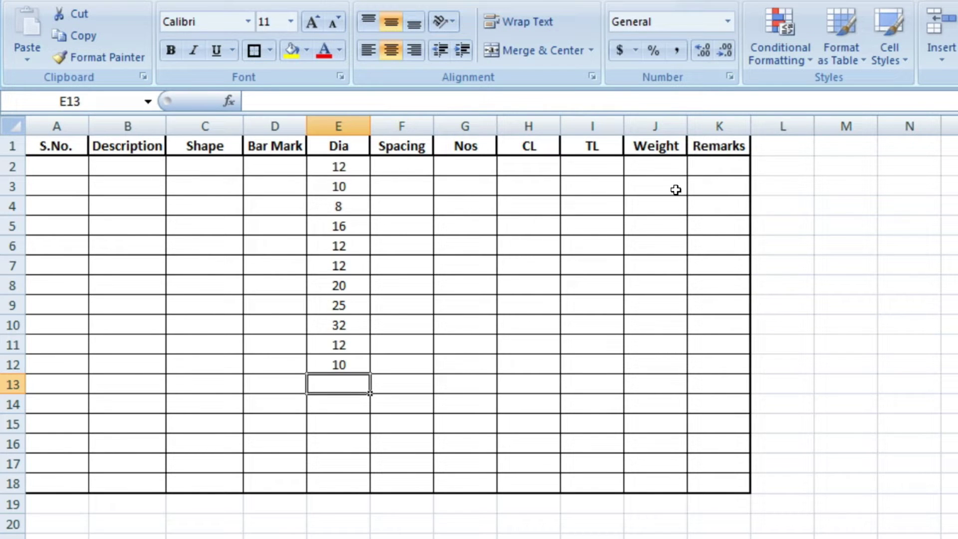
Enter cutting lengths 11, 10, 9, 7 and 10 in CL cells H2 to H6
left_click(666, 169)
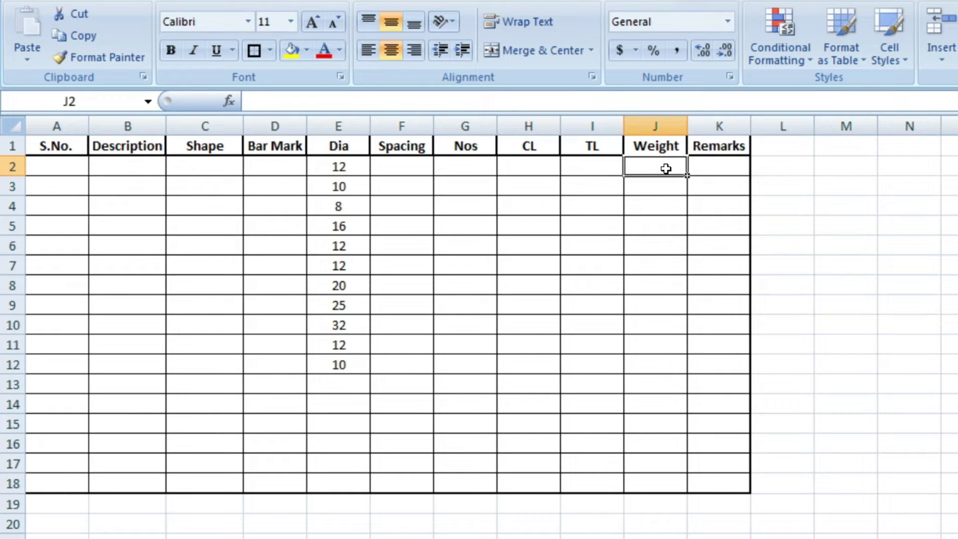
left_click(598, 163)
left_click(528, 170)
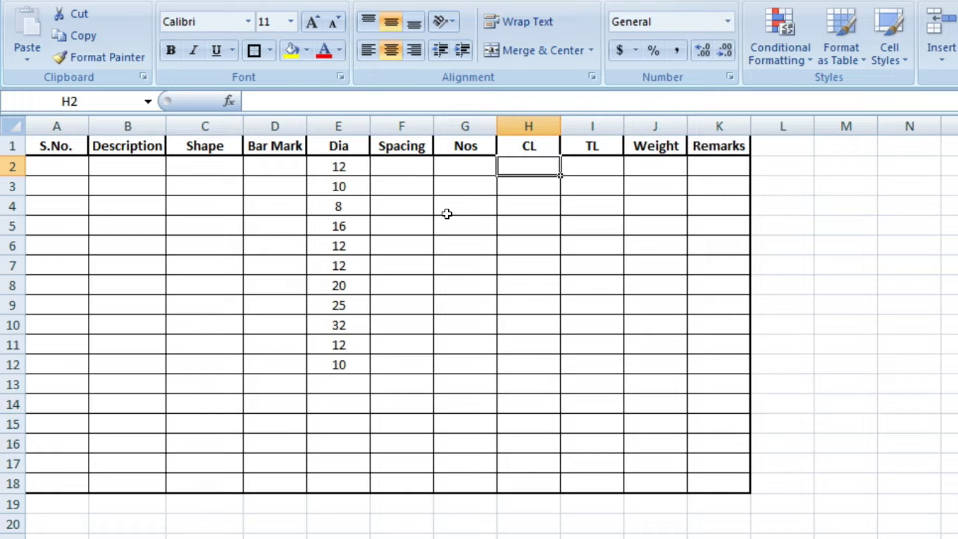
type("11")
key("Return")
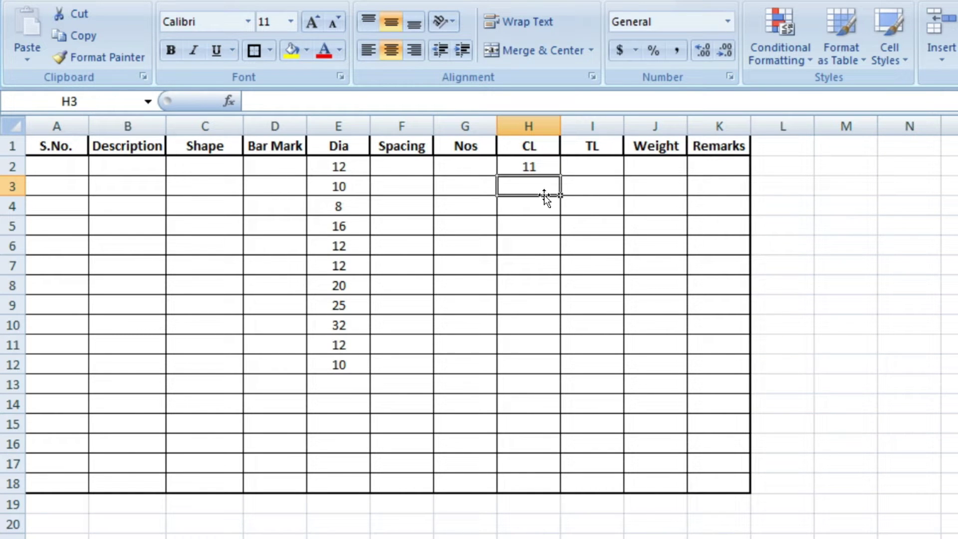
type("10")
key("Return")
type("9")
key("Return")
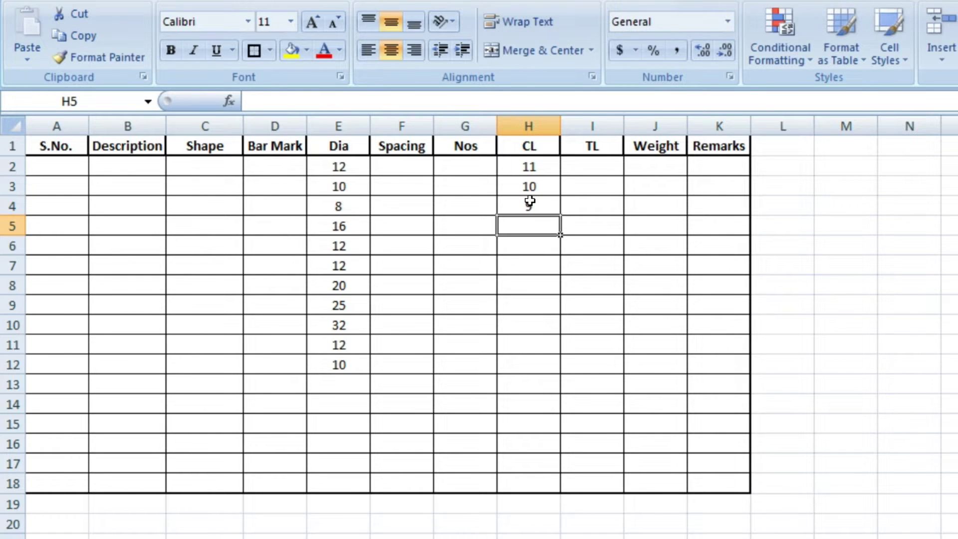
type("7")
key("Return")
type("10")
key("Return")
Enter cutting lengths 8, 15, 16, 8, 10 and 11 in H7 to H12, fixing 12 to 15
type("8")
key("Return")
type("12")
key("BackSpace")
type("5")
key("Return")
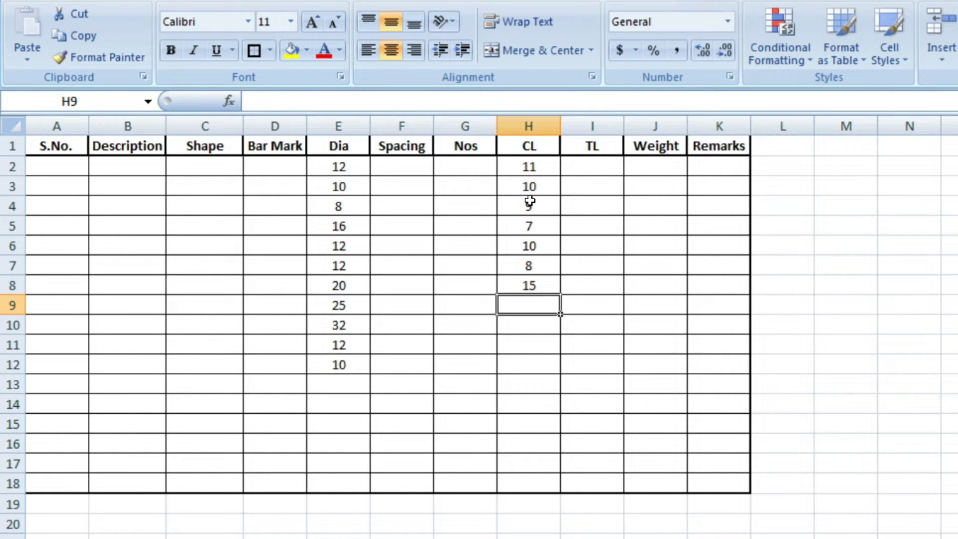
type("16")
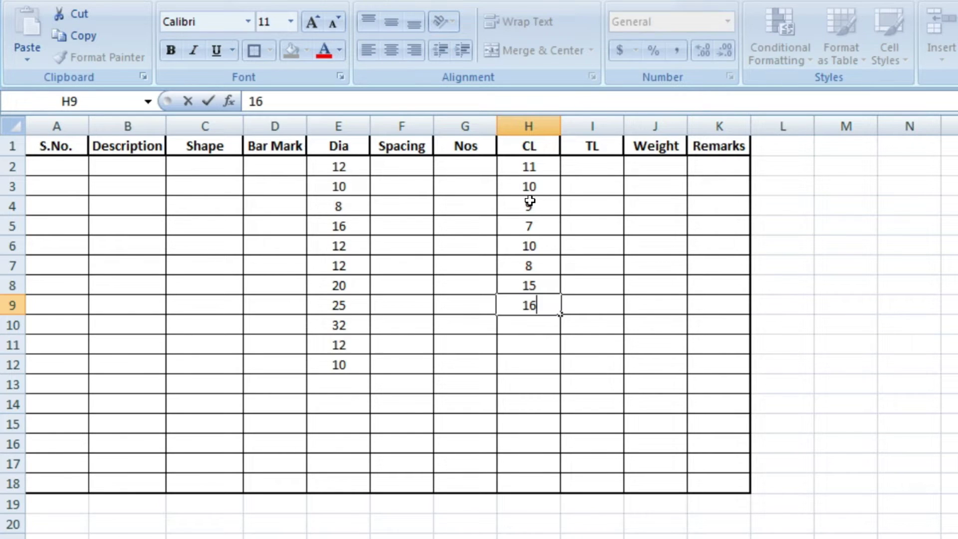
key("Return")
type("8")
key("Return")
type("10")
key("Return")
type("11")
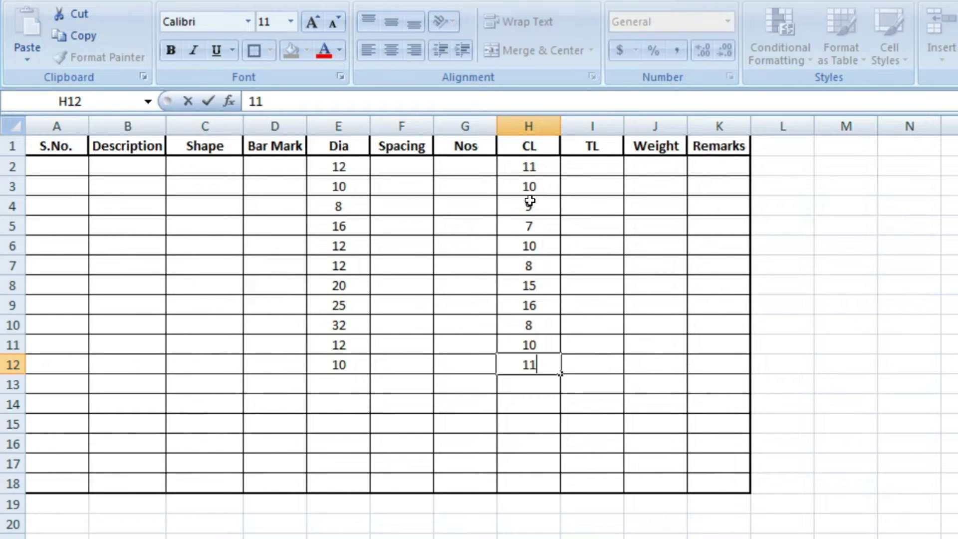
key("Return")
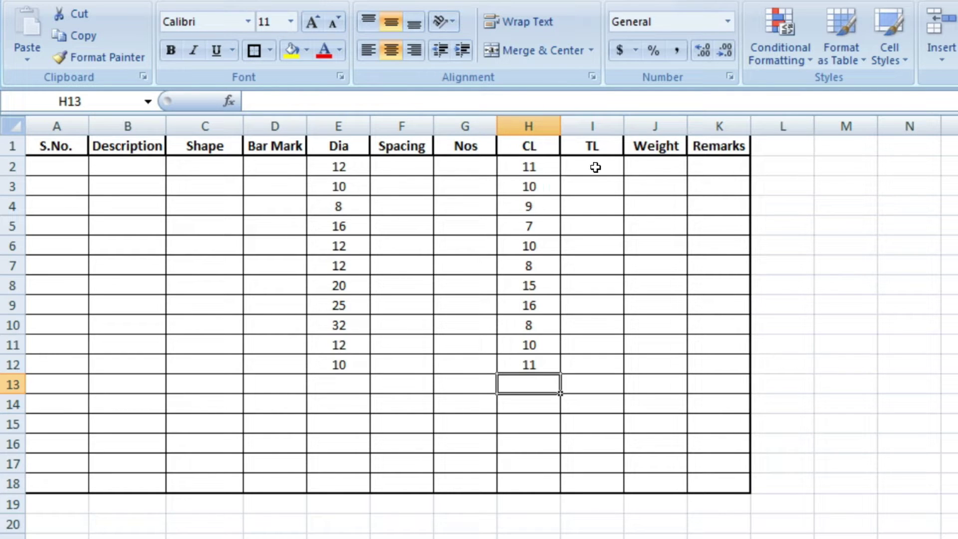
Set Nos to 120 in G2 and fill it down to G12 with Ctrl+D
left_click(474, 167)
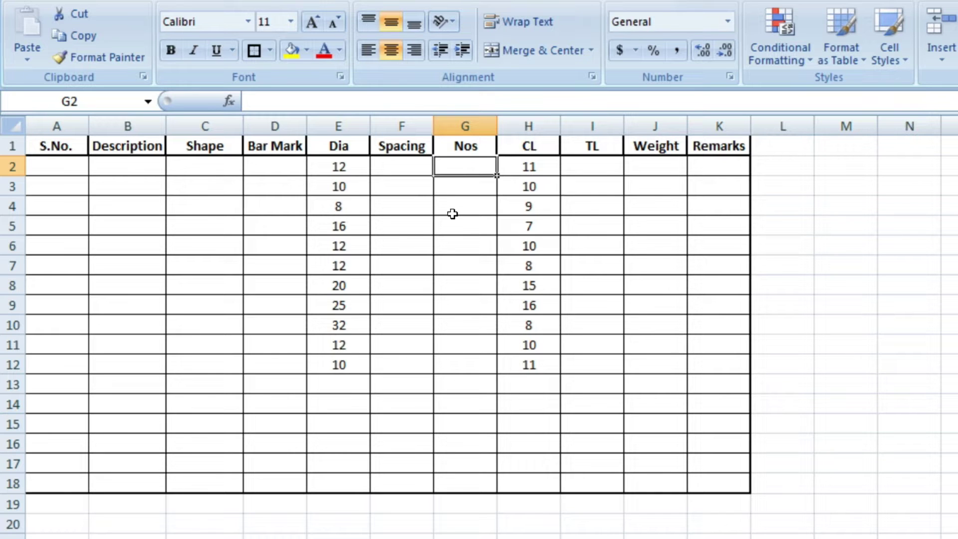
type("120")
key("Return")
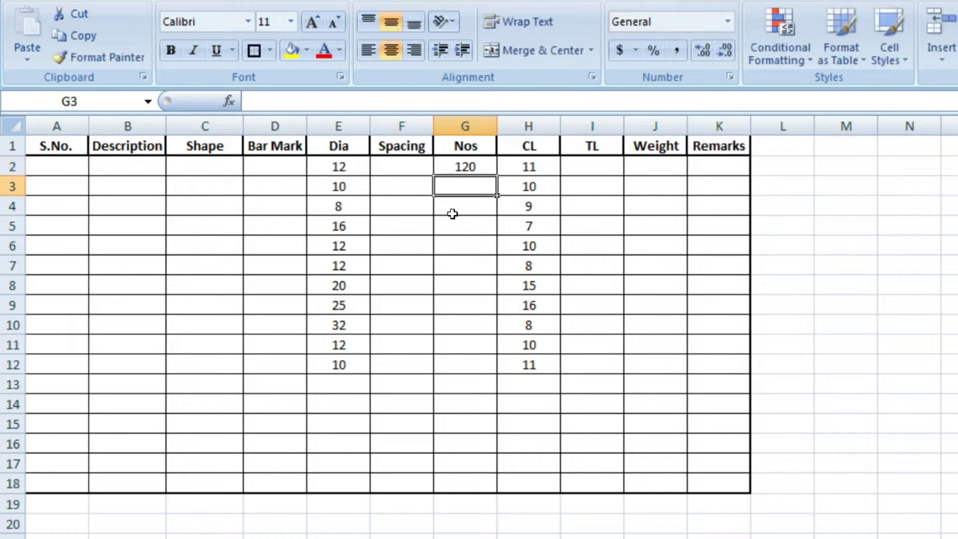
left_click_drag(487, 166, 488, 363)
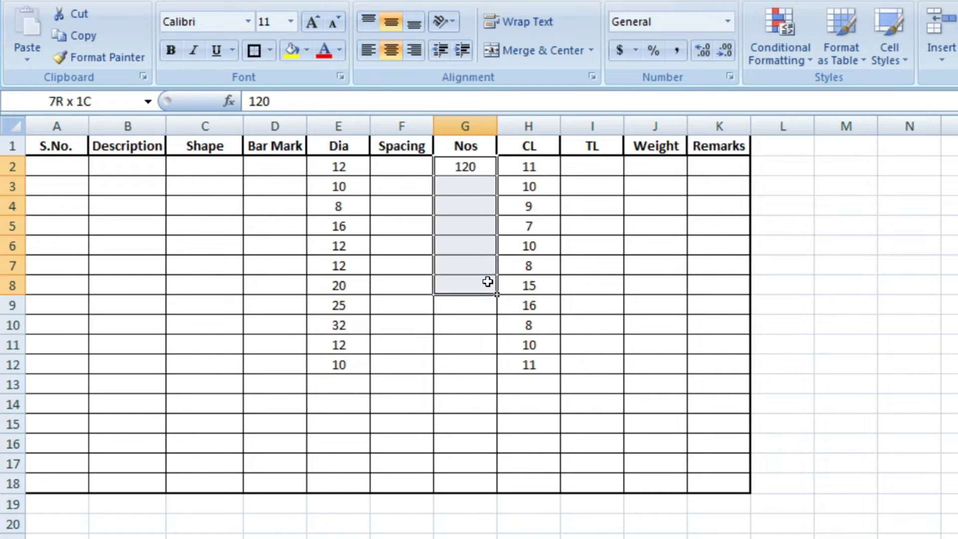
key("ctrl+d")
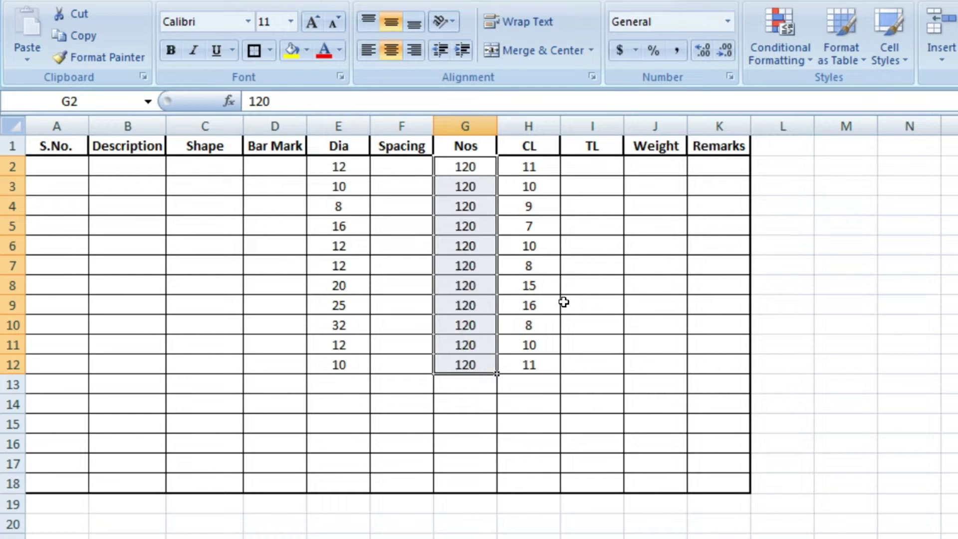
Enter =+G2*H2 in TL cell I2 and fill it down to row 12
left_click(582, 167)
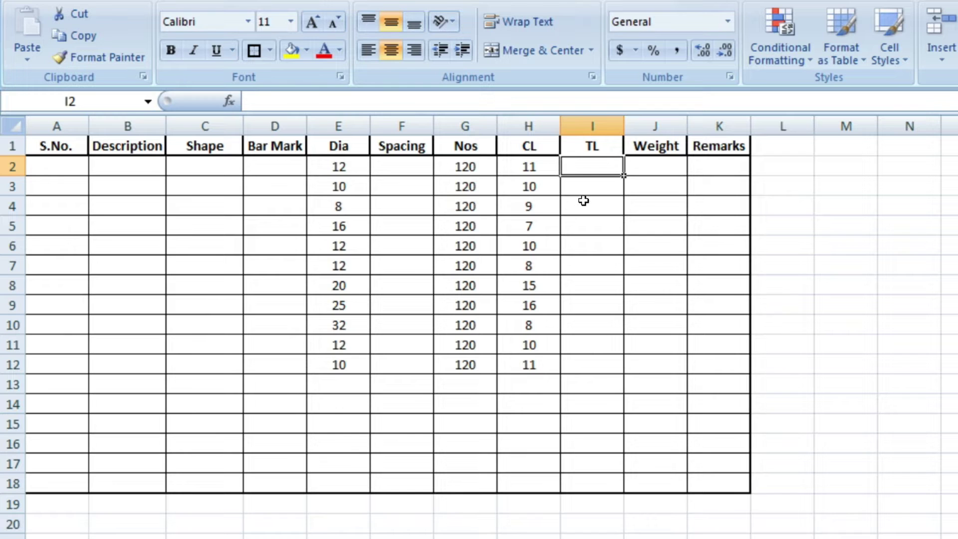
type("+")
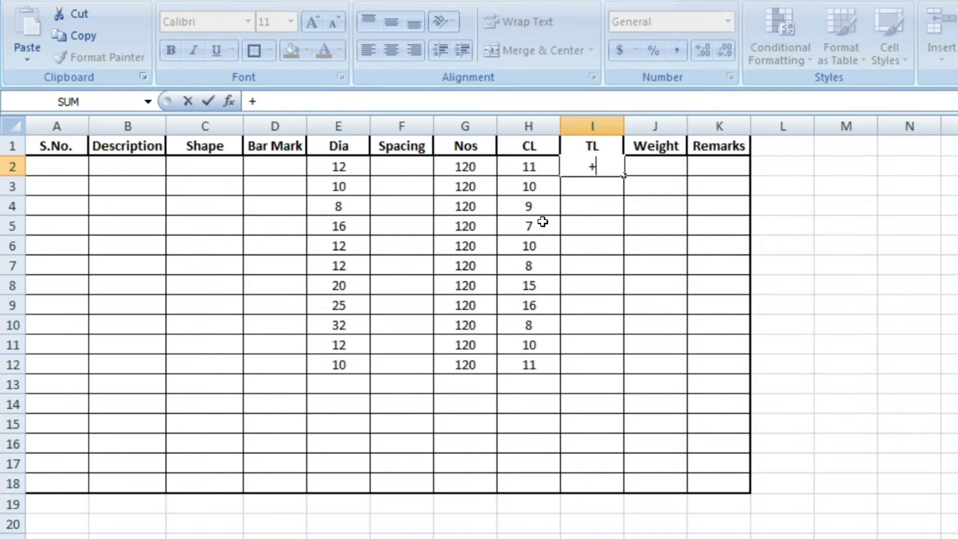
left_click(477, 174)
type("*")
left_click(529, 168)
key("Return")
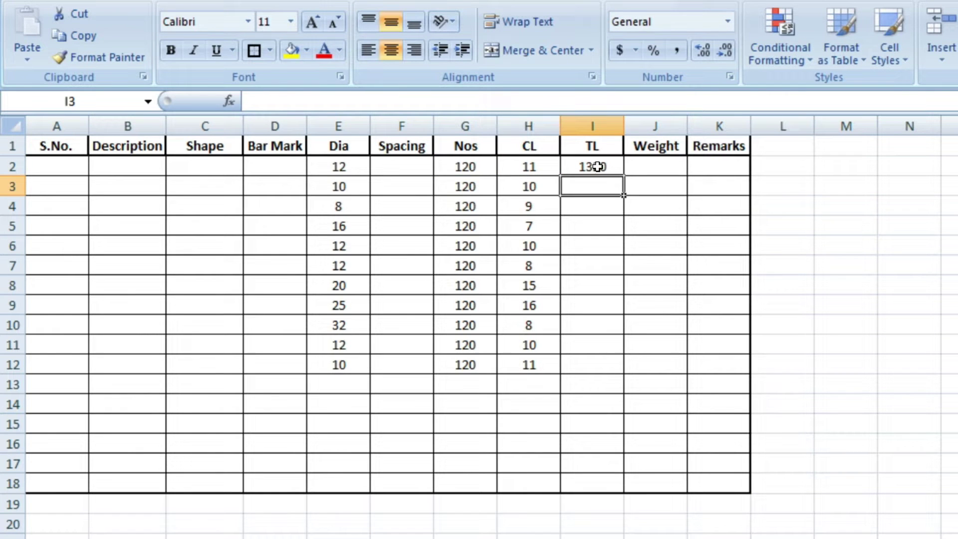
left_click(602, 166)
double_click(622, 176)
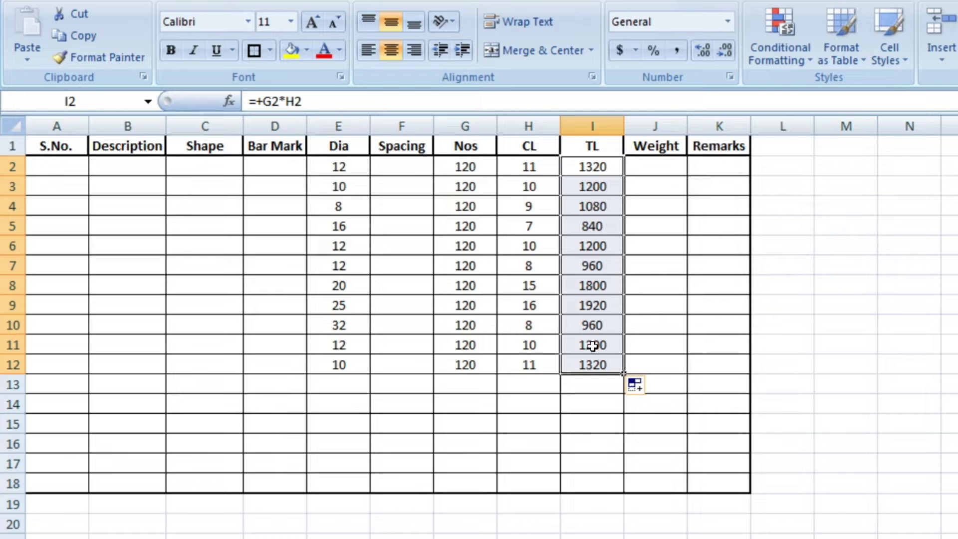
left_click(595, 166)
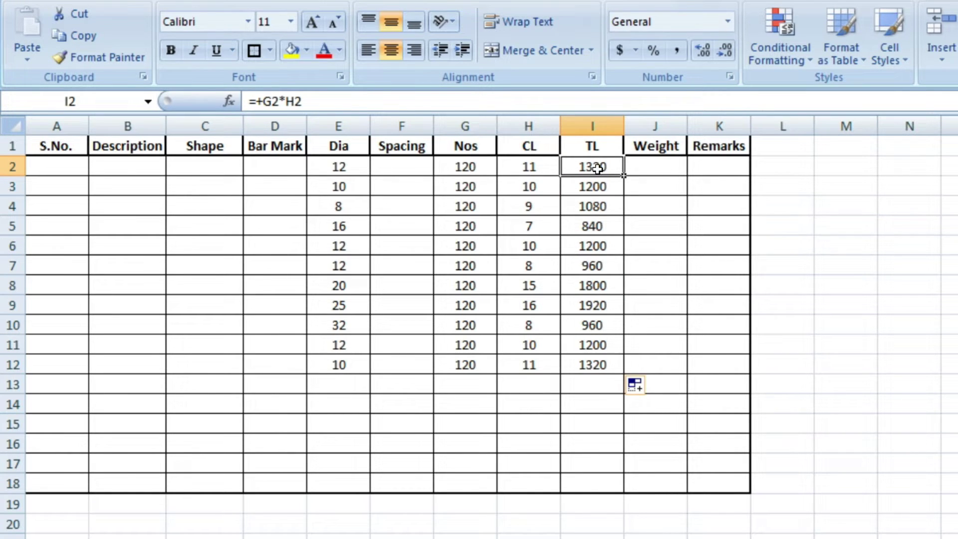
left_click(655, 167)
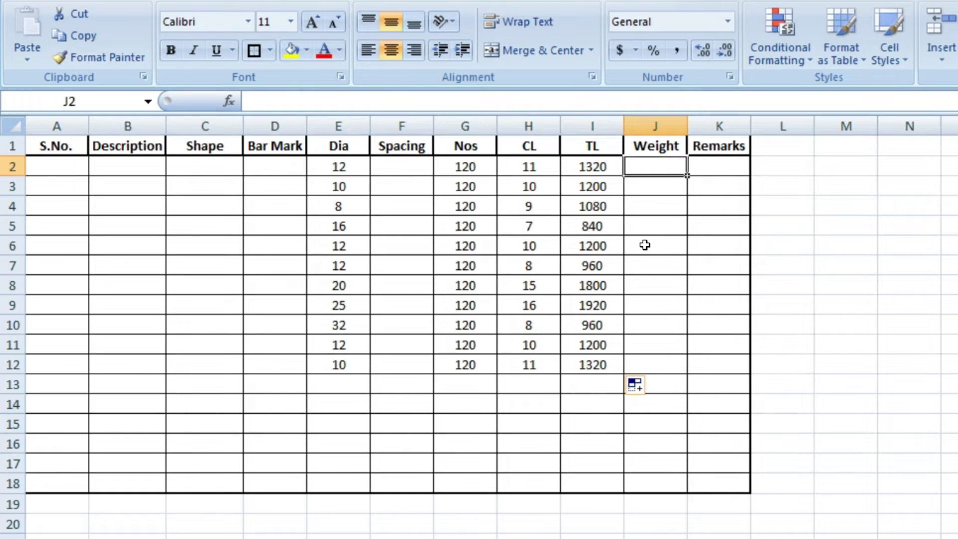
Enter weight formulas =+0.888*I2 in J2 and =+0.617*I3 in J3
type("+")
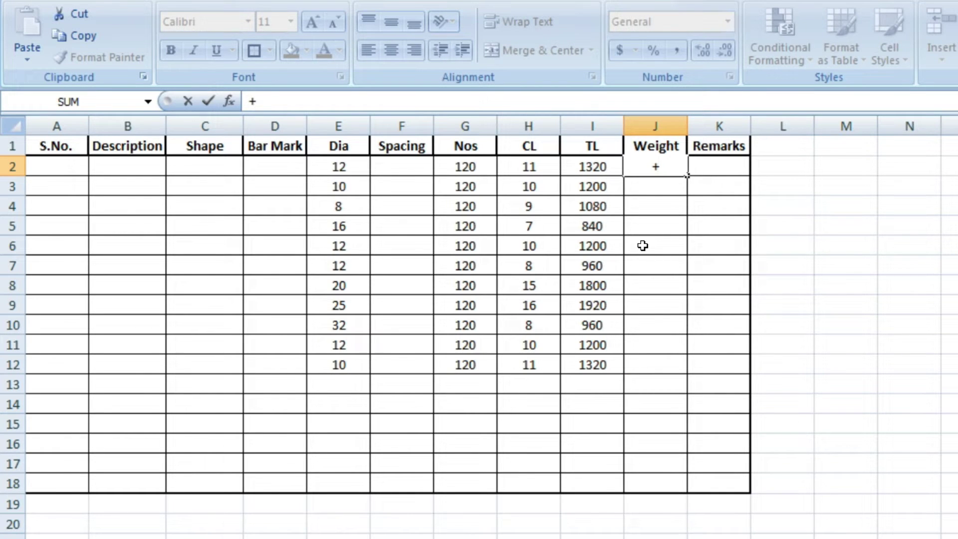
type("0.888")
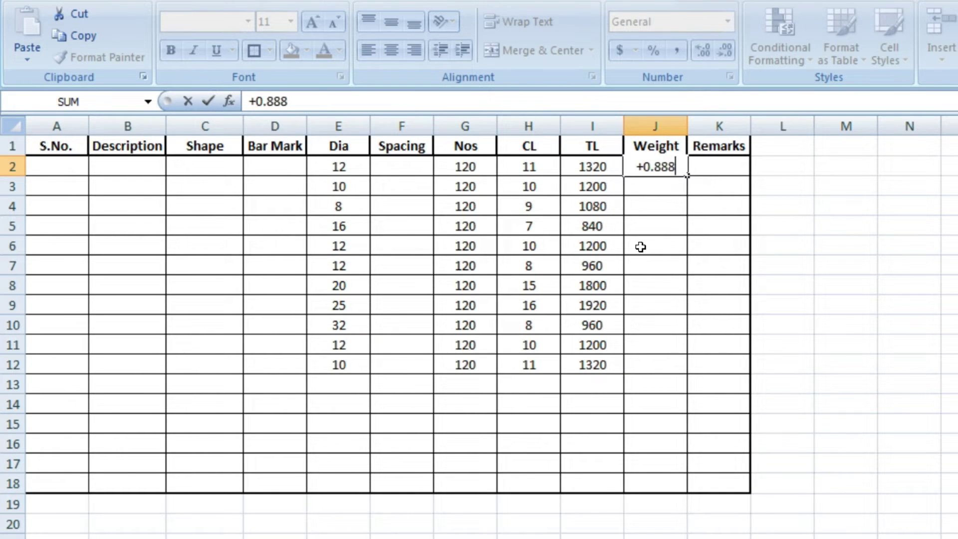
type("*")
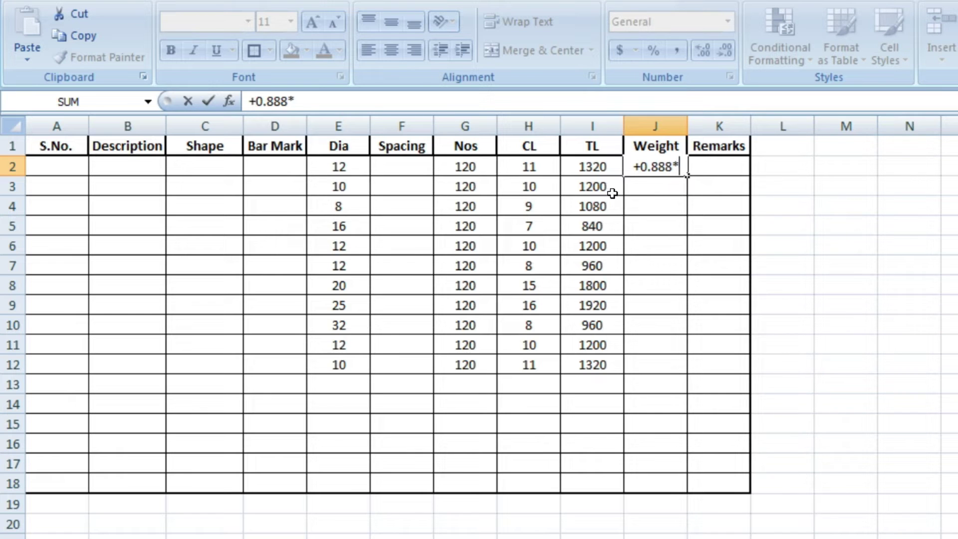
left_click(604, 169)
type("*")
key("BackSpace")
key("Return")
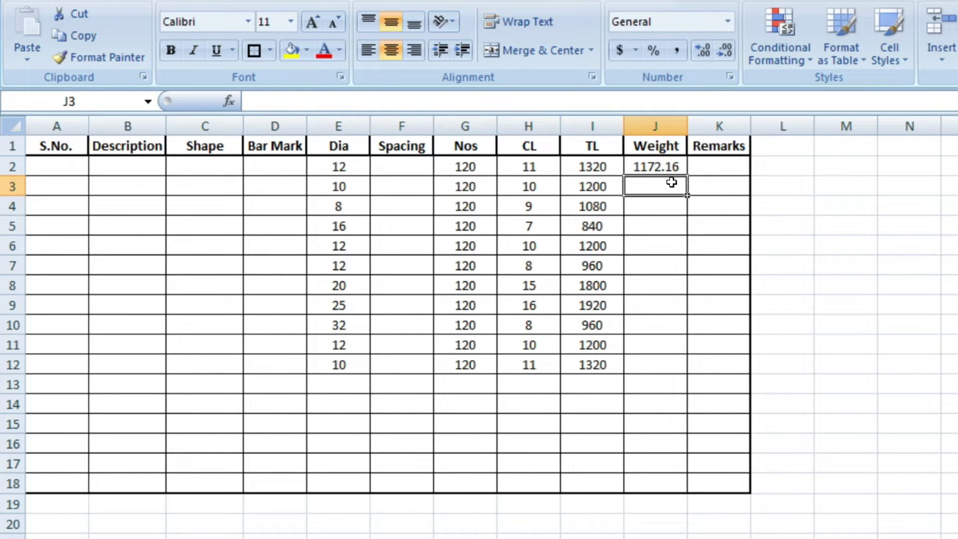
type("+0.617*")
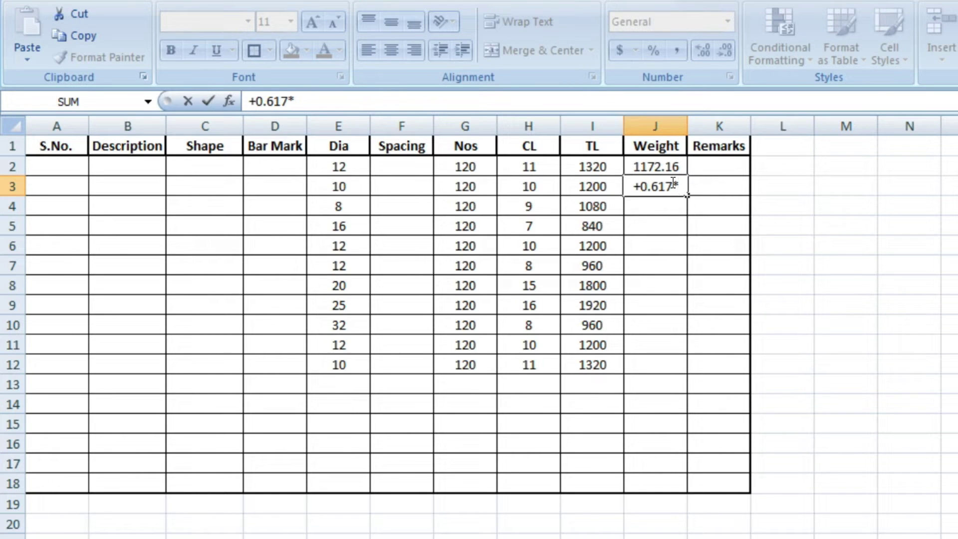
left_click(597, 188)
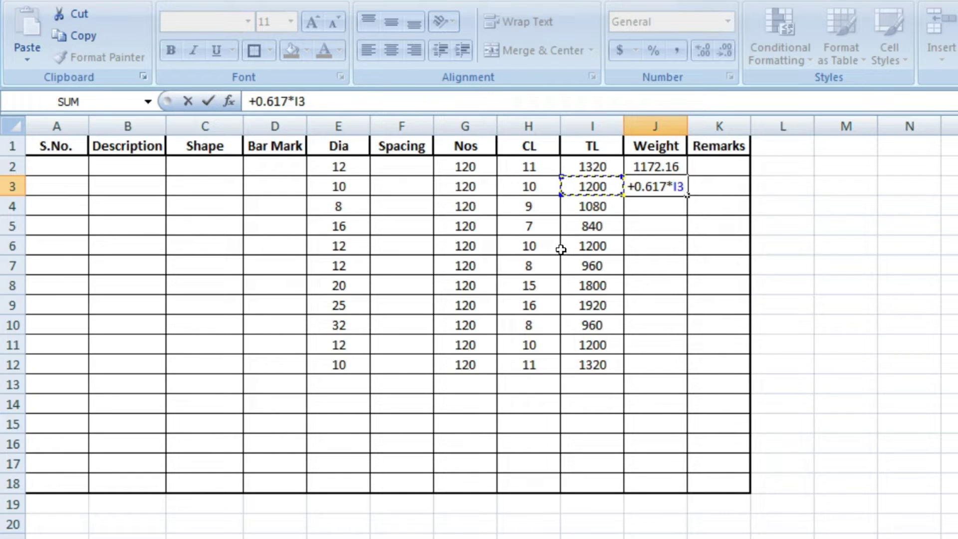
key("Return")
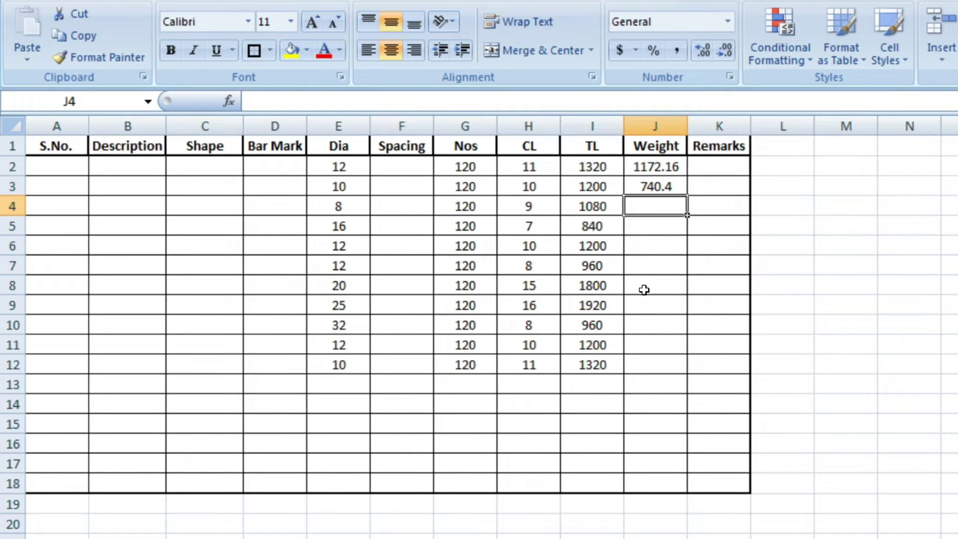
Insert a new column J before Weight and give it the header 'Unit Weight'
left_click(661, 125)
right_click(668, 127)
left_click(693, 230)
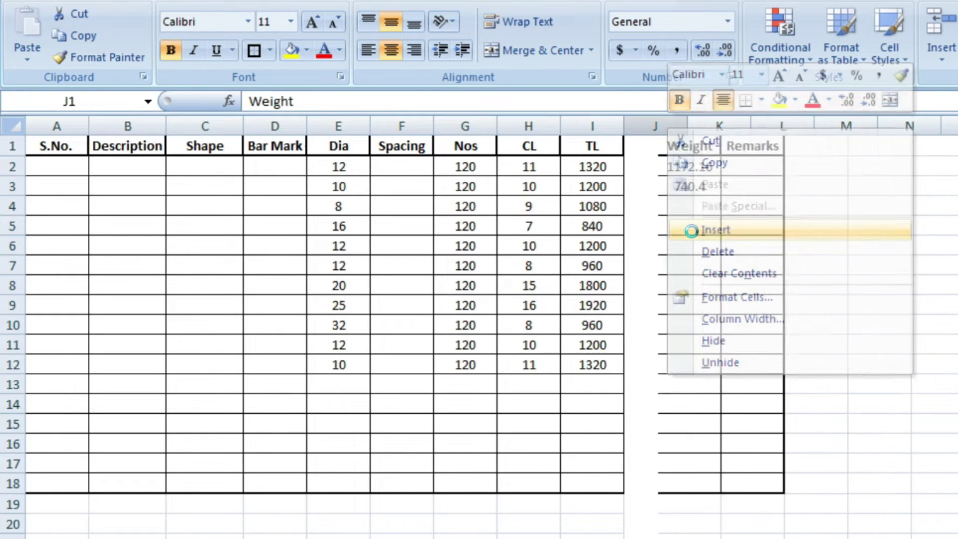
left_click(668, 167)
left_click(652, 145)
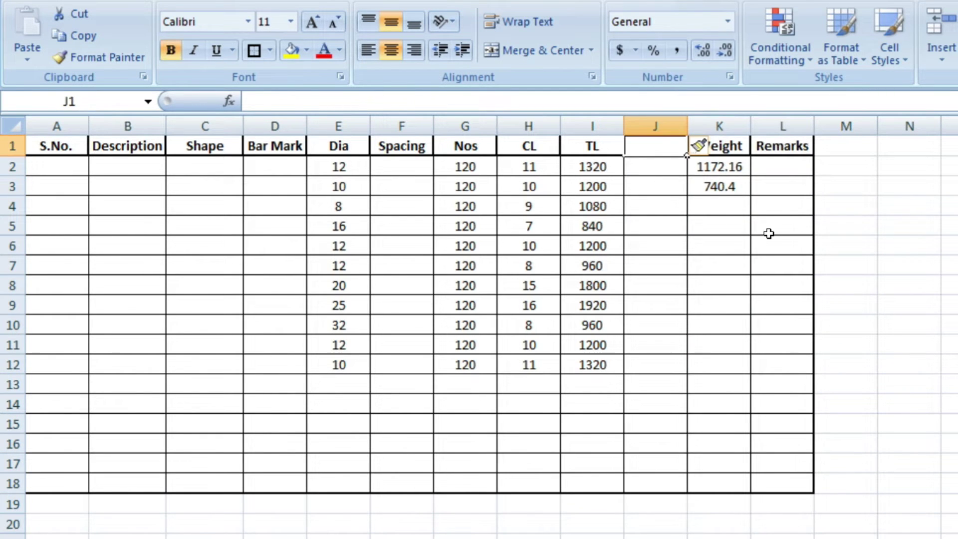
type("Unit Weight")
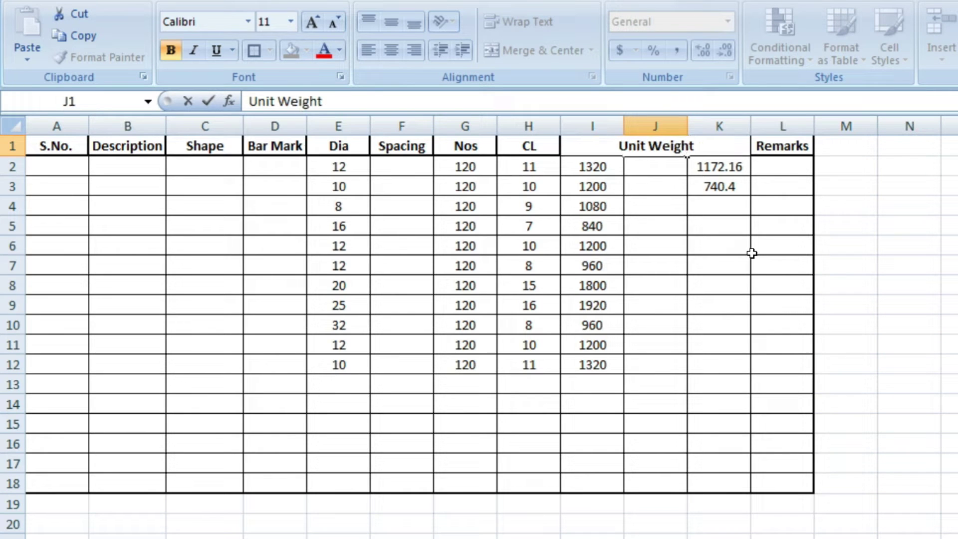
key("Return")
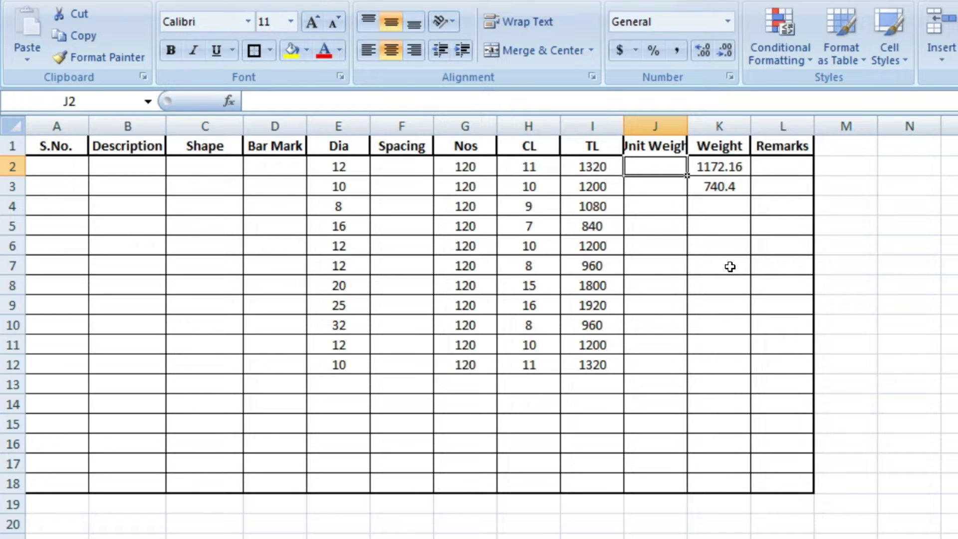
Enter the unit weight formula =+E2*E2/162.19 in J2
type("+")
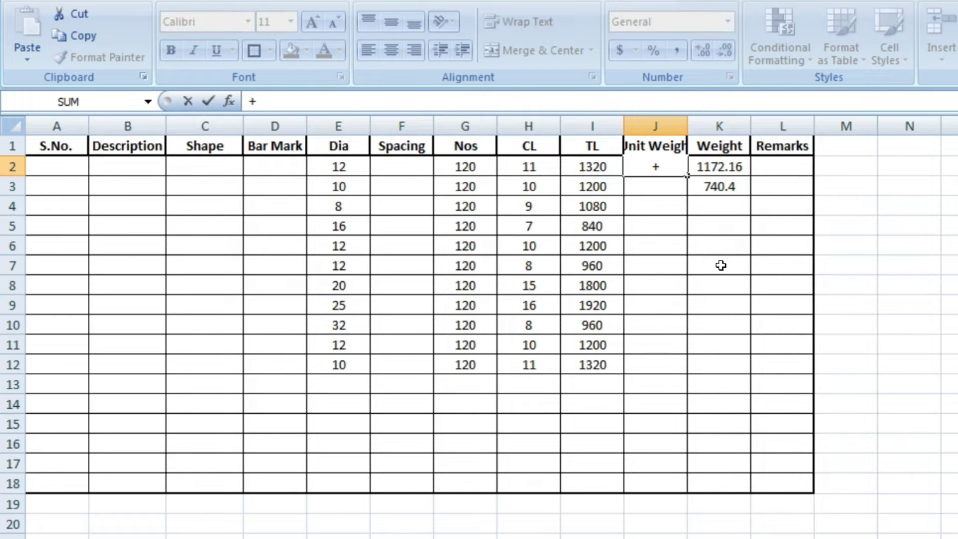
left_click(357, 167)
type("*")
left_click(356, 167)
type("/162.19")
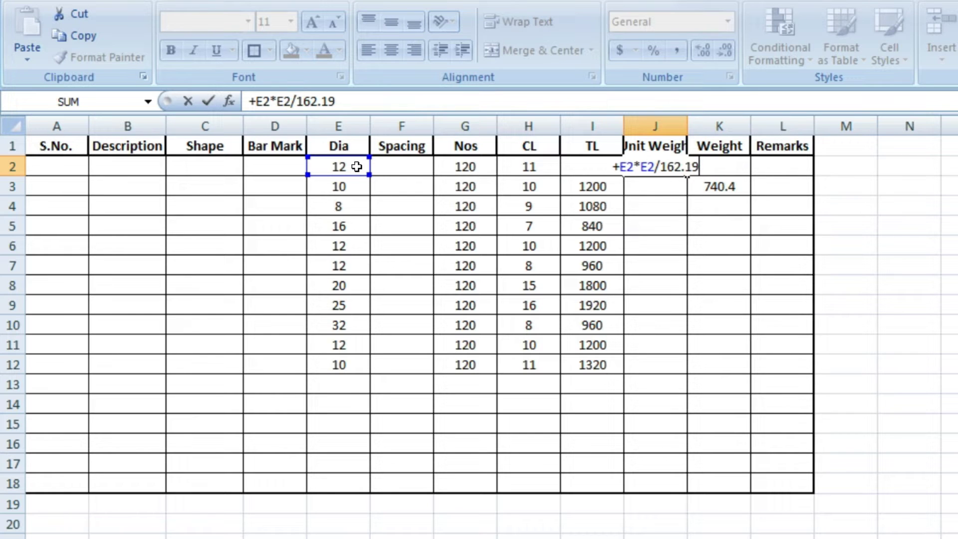
key("Return")
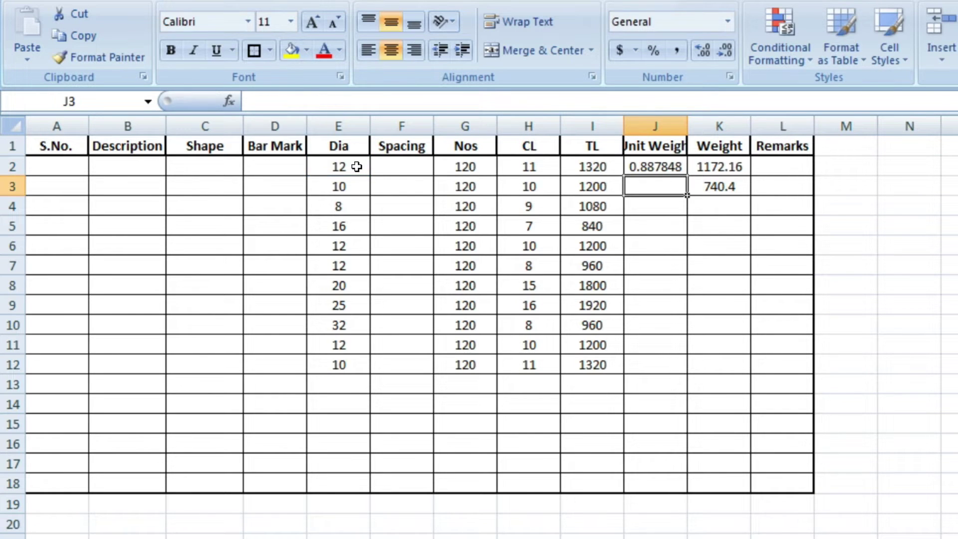
Format J2 to show three decimals, displaying 0.888
left_click(666, 163)
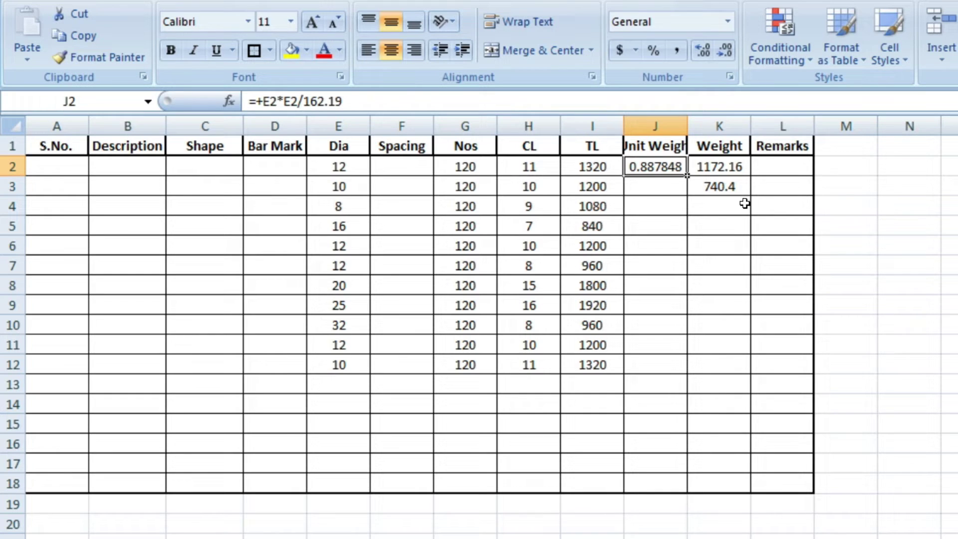
left_click(701, 50)
left_click(728, 60)
left_click(727, 60)
left_click(728, 60)
left_click(728, 60)
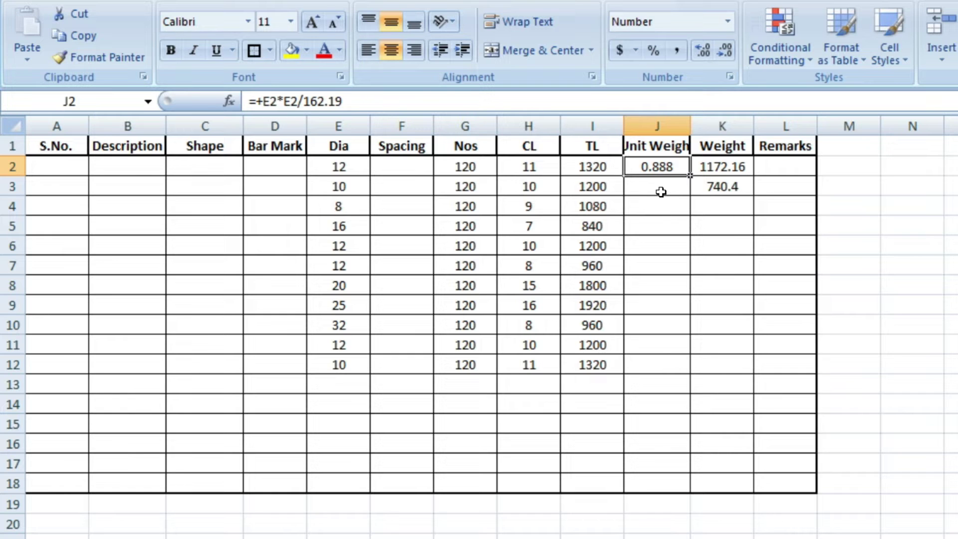
Fill the J2 unit weight formula down to J12
double_click(688, 174)
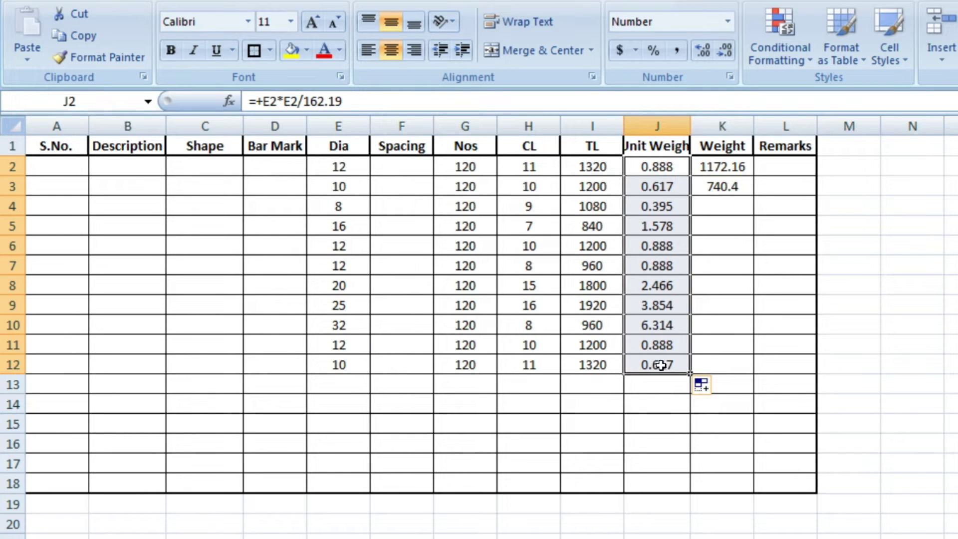
left_click(720, 169)
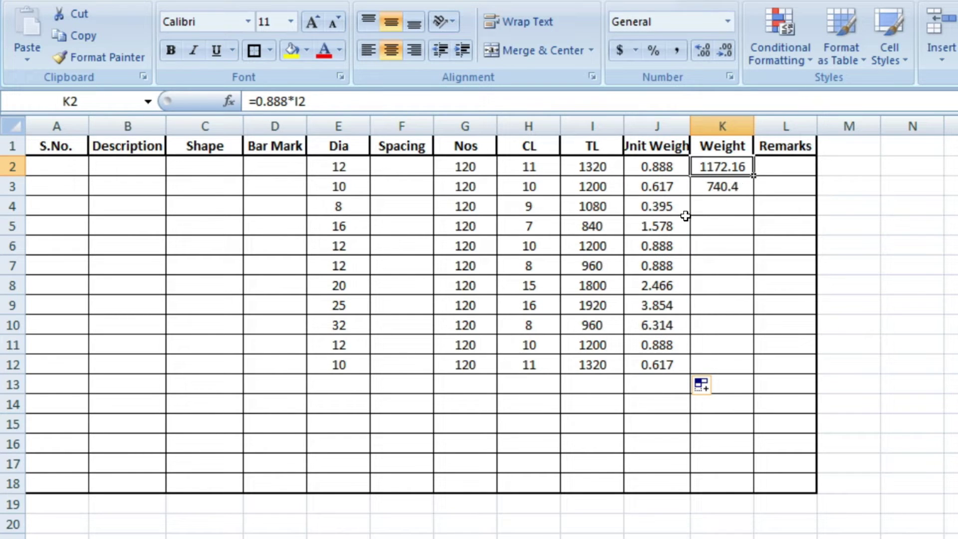
Enter =+J2*I2 in Weight cell K2 and fill it down to K12
type("+")
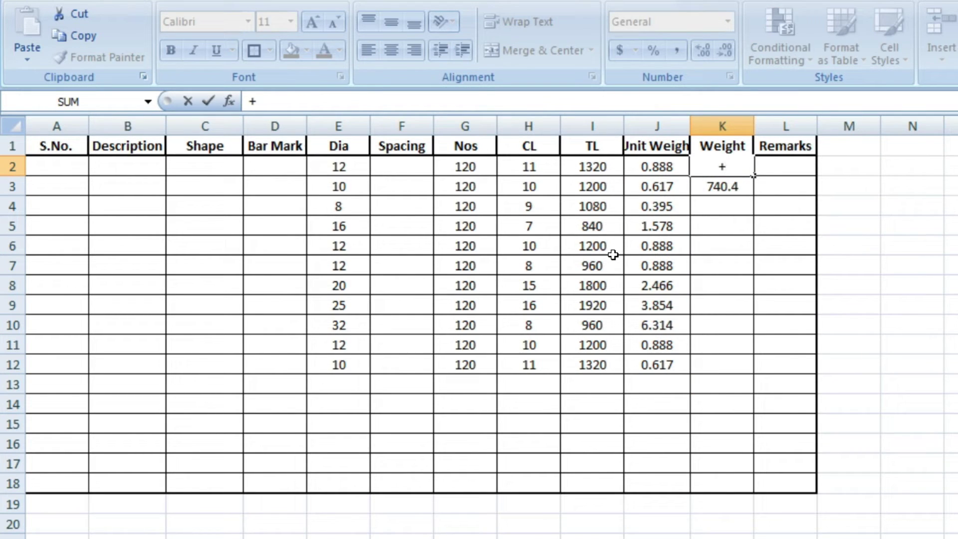
left_click(674, 166)
type("*")
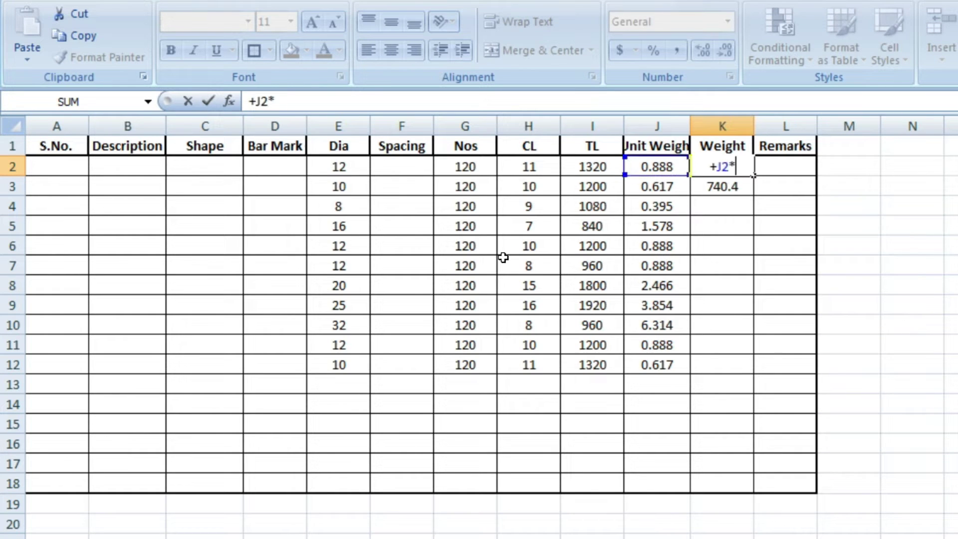
left_click(607, 168)
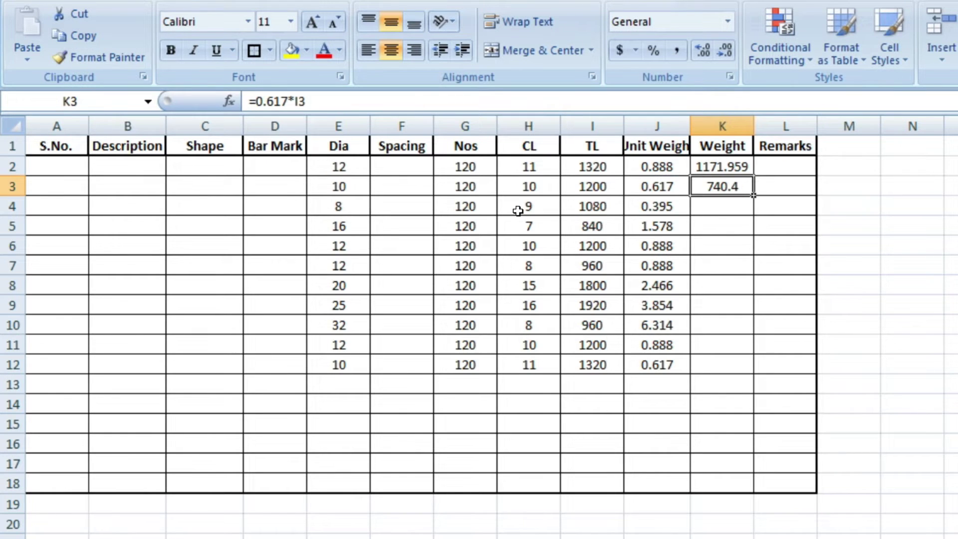
left_click(740, 169)
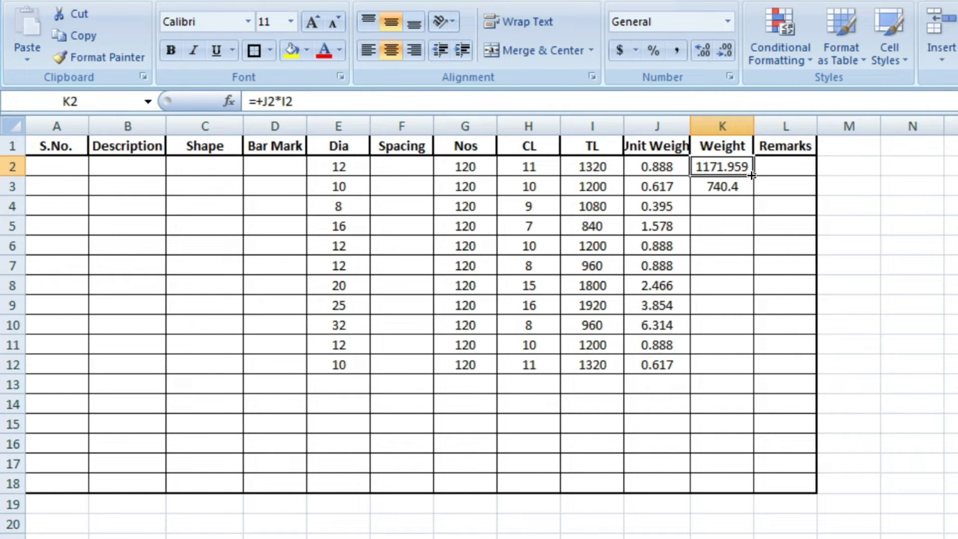
left_click_drag(752, 176, 751, 192)
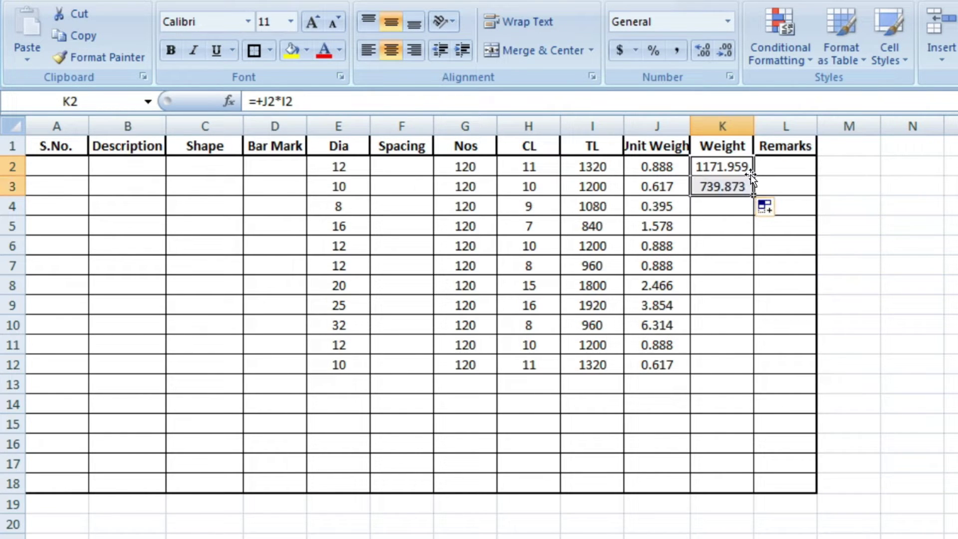
double_click(754, 195)
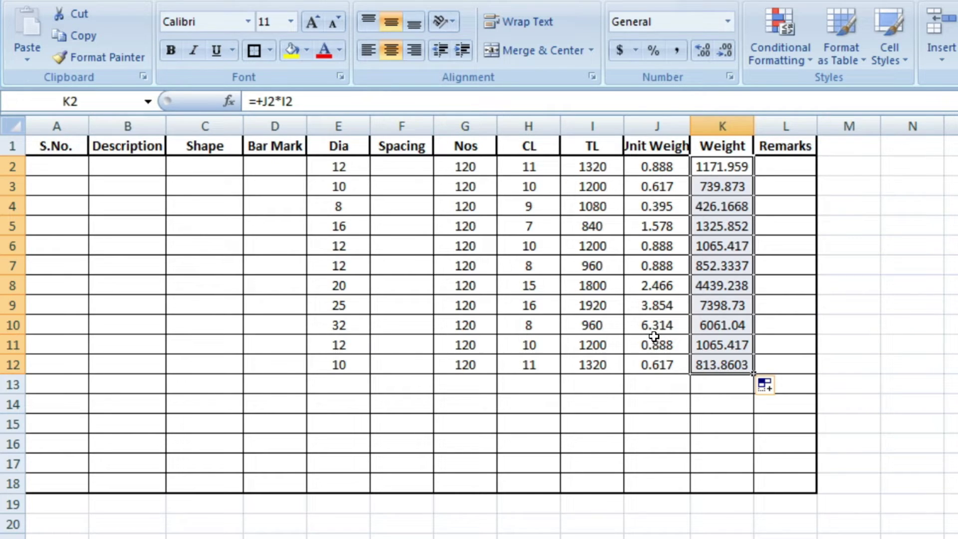
Delete the Unit Weight column and clear the #REF! results from J2:J12
left_click(657, 126)
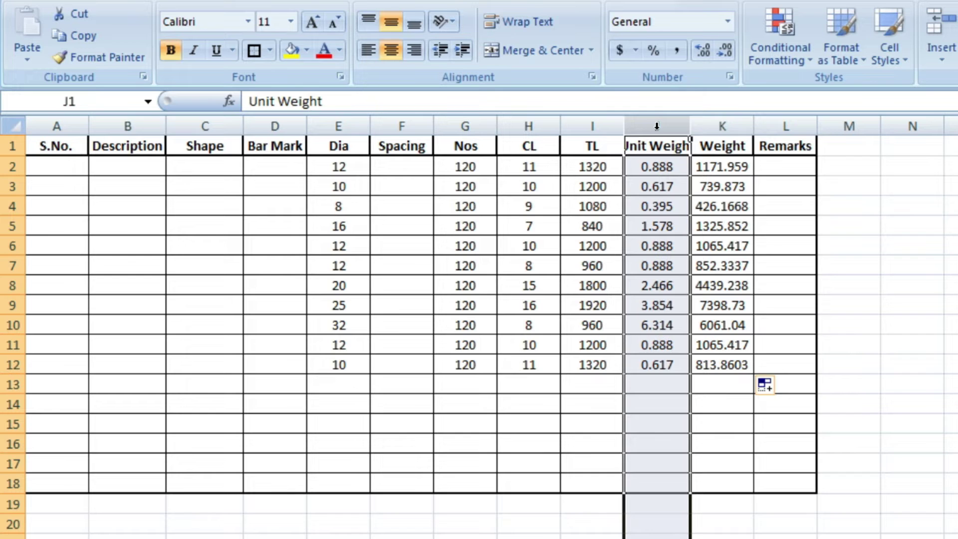
right_click(657, 127)
left_click(686, 251)
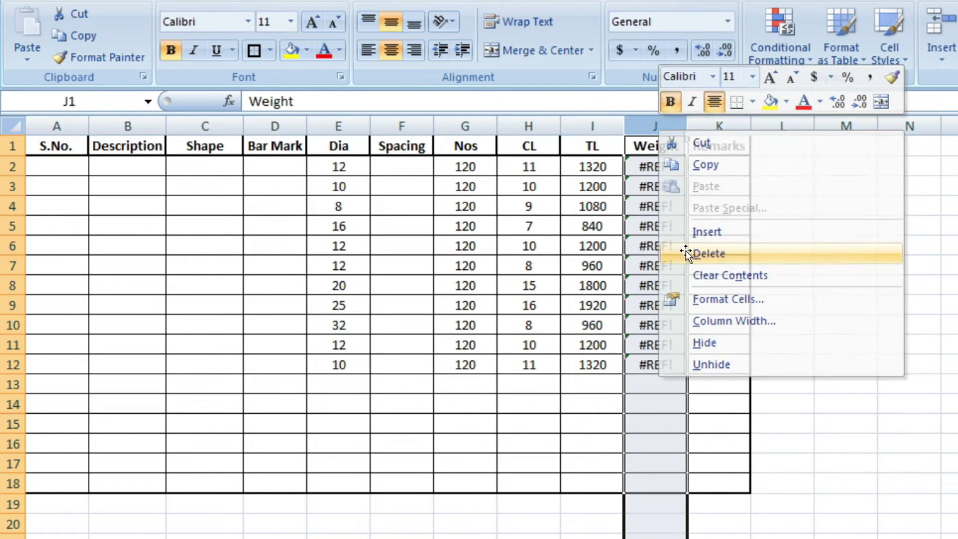
left_click_drag(667, 173, 667, 355)
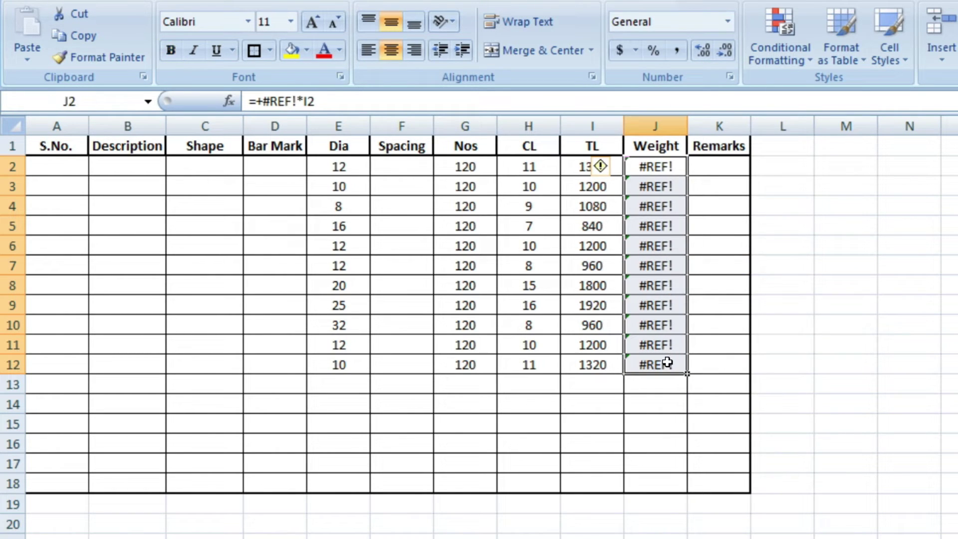
key("Delete")
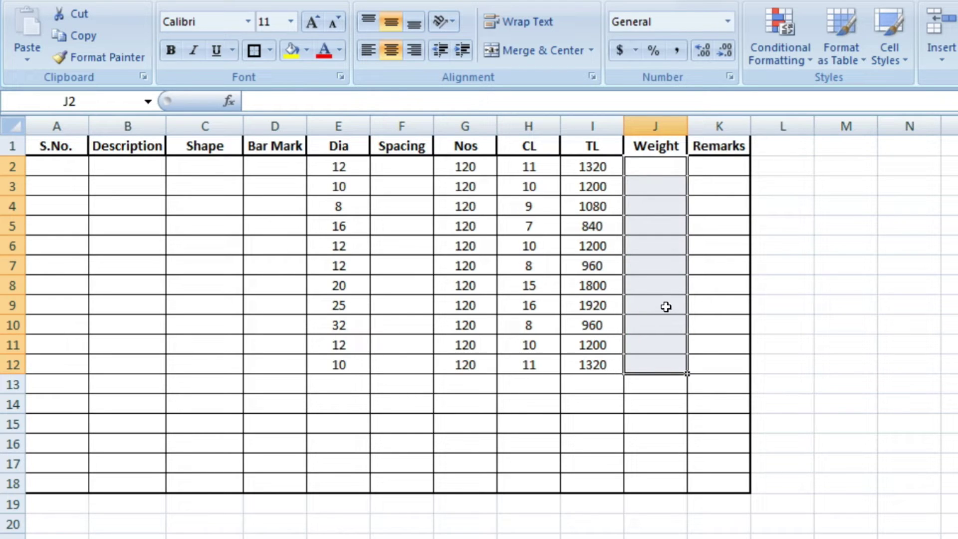
left_click(658, 169)
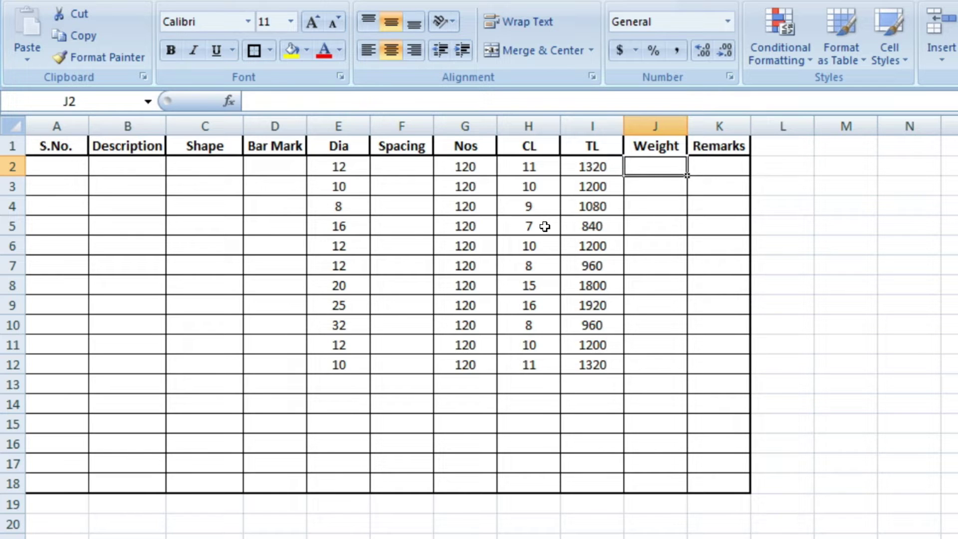
Start =+LOOKUP( in J2 with E2 as the lookup value, followed by a comma
type("+lookuo")
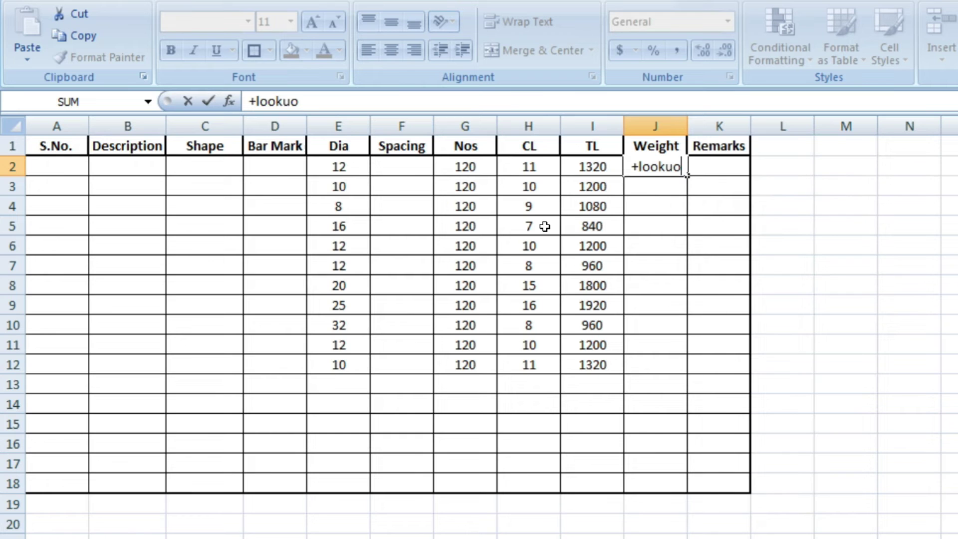
key("BackSpace")
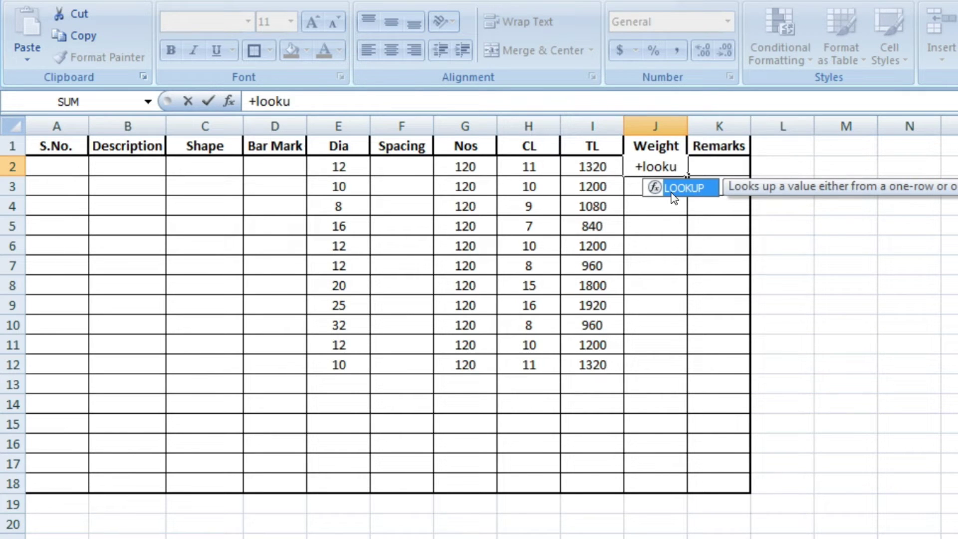
double_click(673, 194)
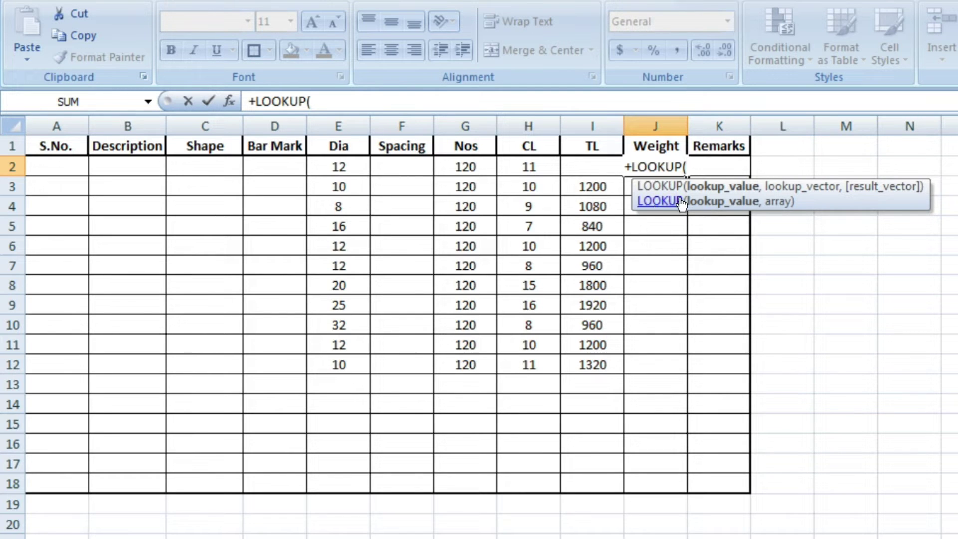
left_click(357, 170)
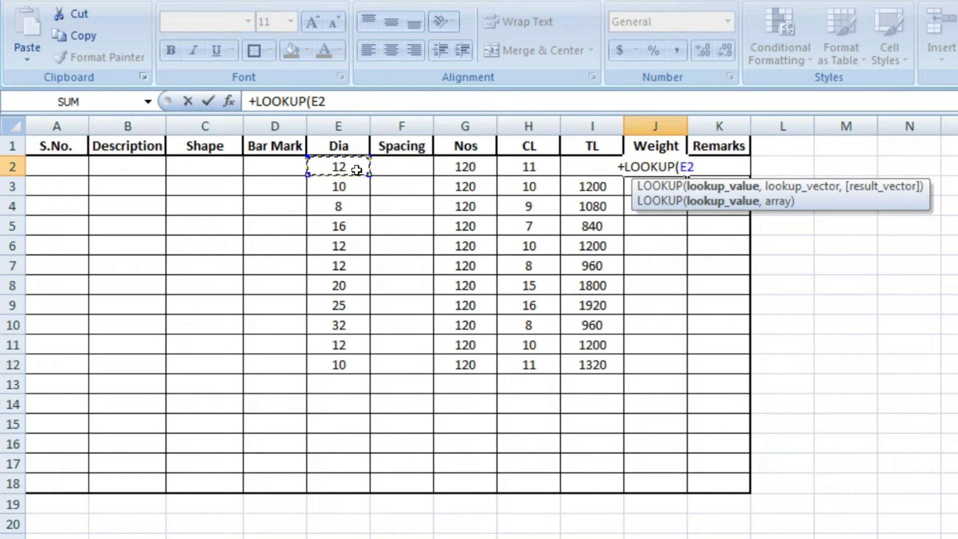
type(",")
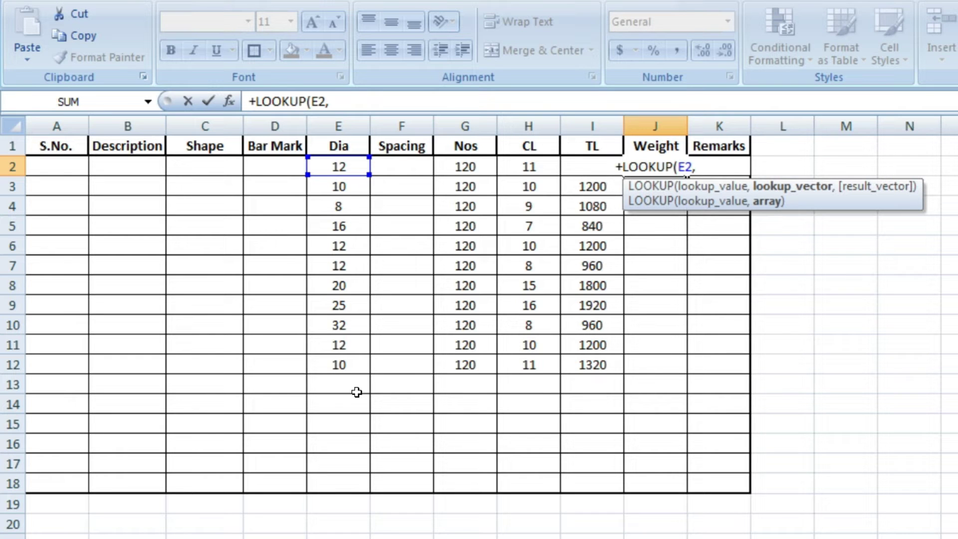
Add the diameter lookup vector (8,10,12,16,20,25,28,32) to the J2 formula after E2
type("8")
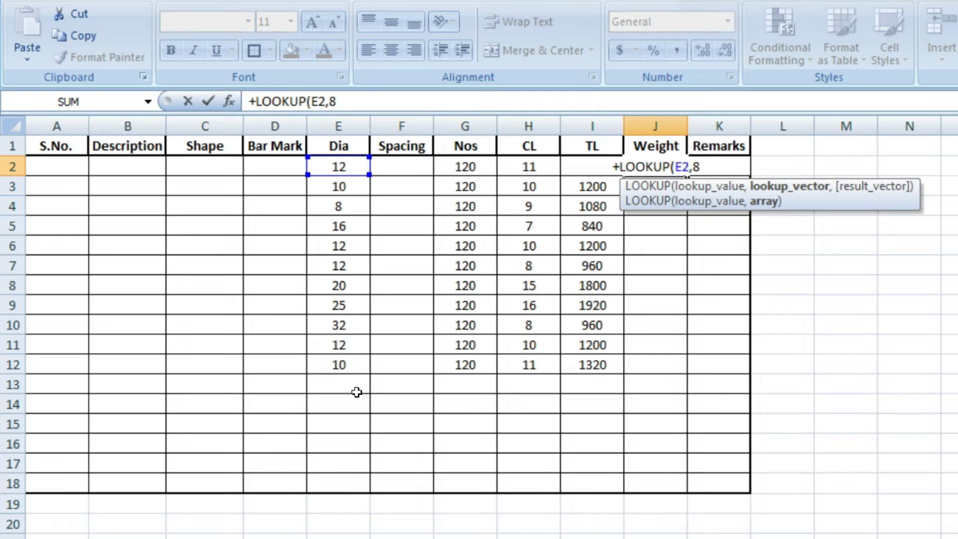
type(",")
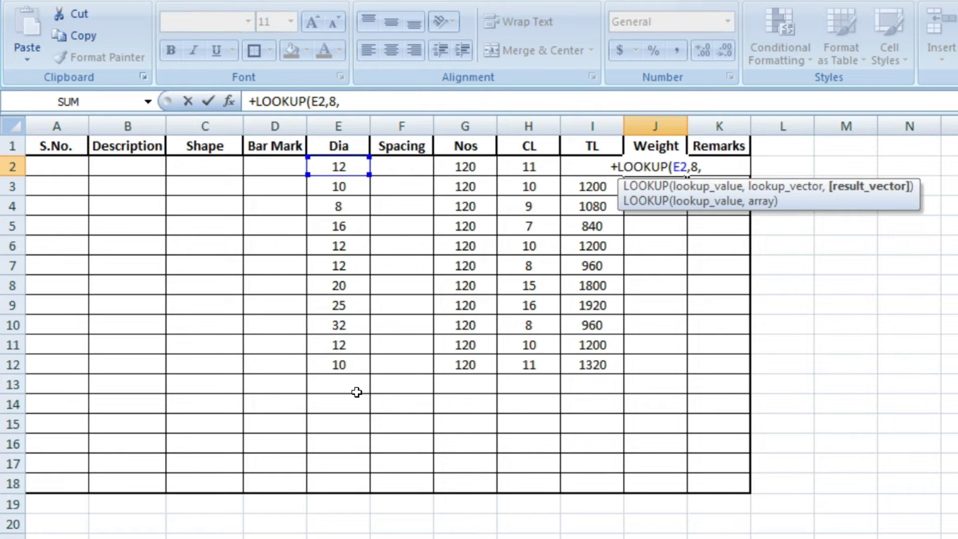
key("BackSpace")
key("BackSpace")
type("(")
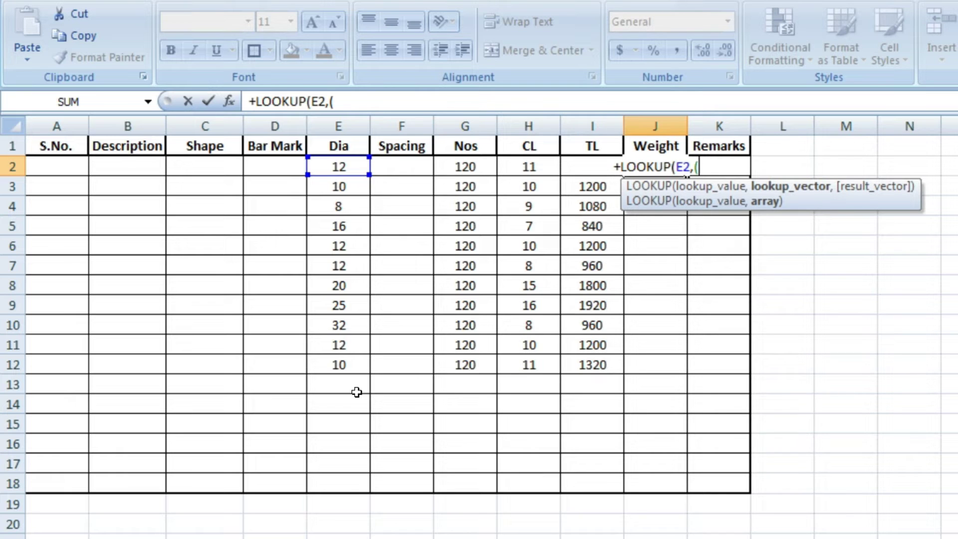
type("8,")
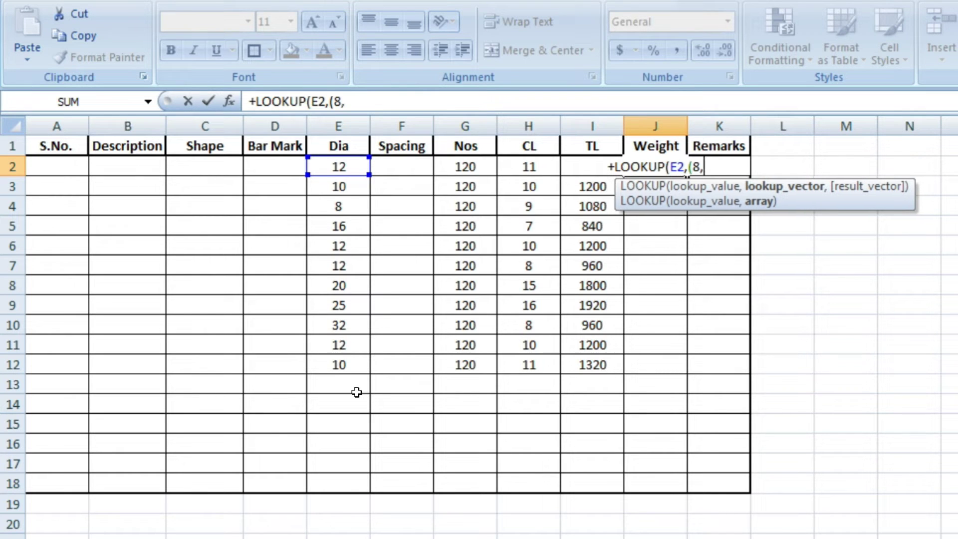
type("1")
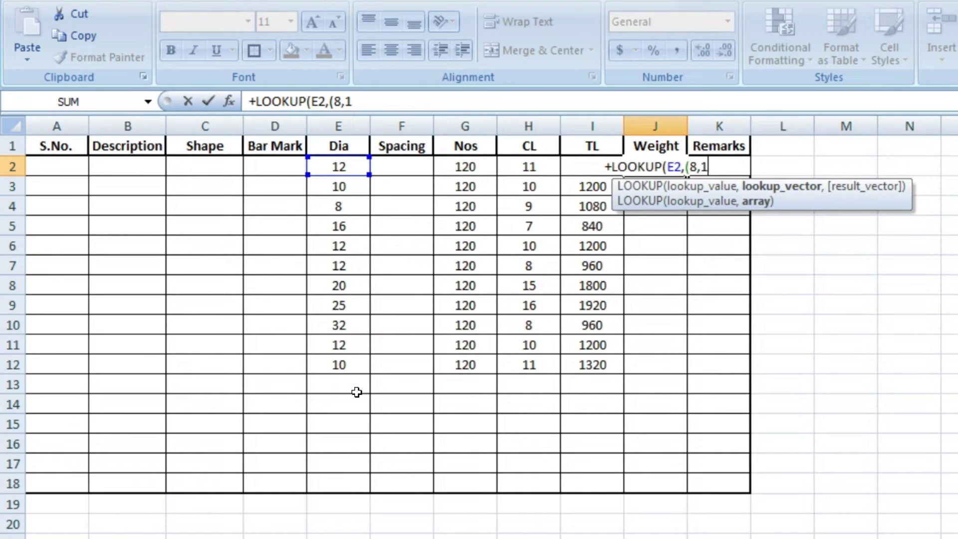
type("0,12,16")
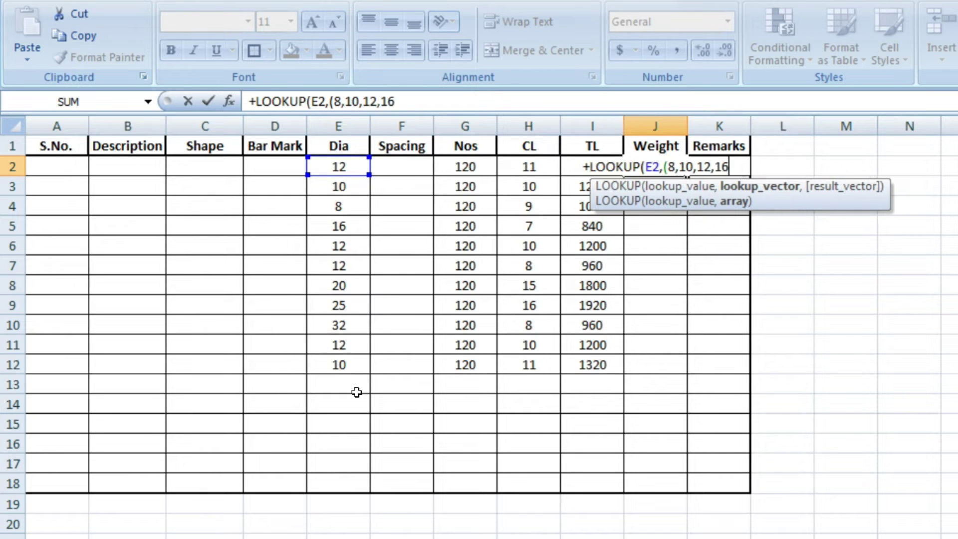
type(",20")
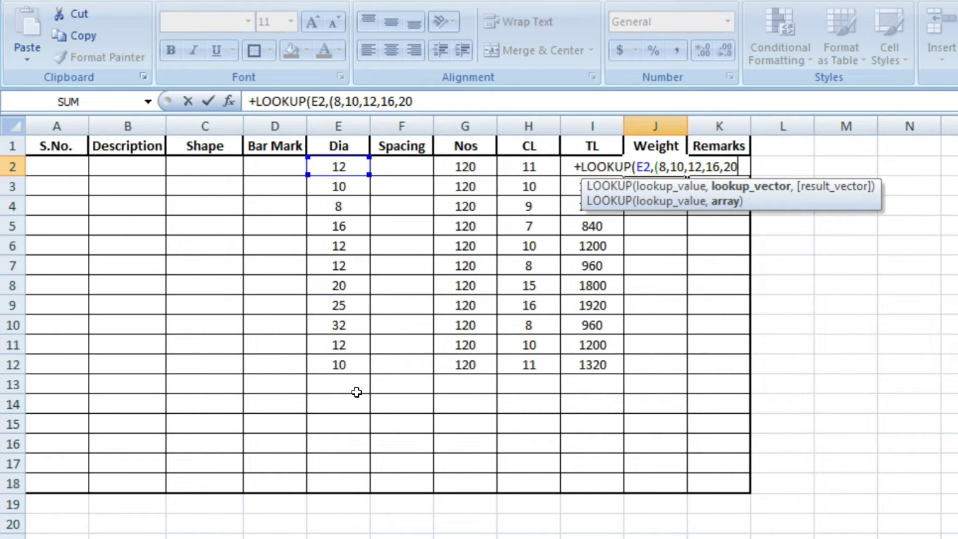
type(",25")
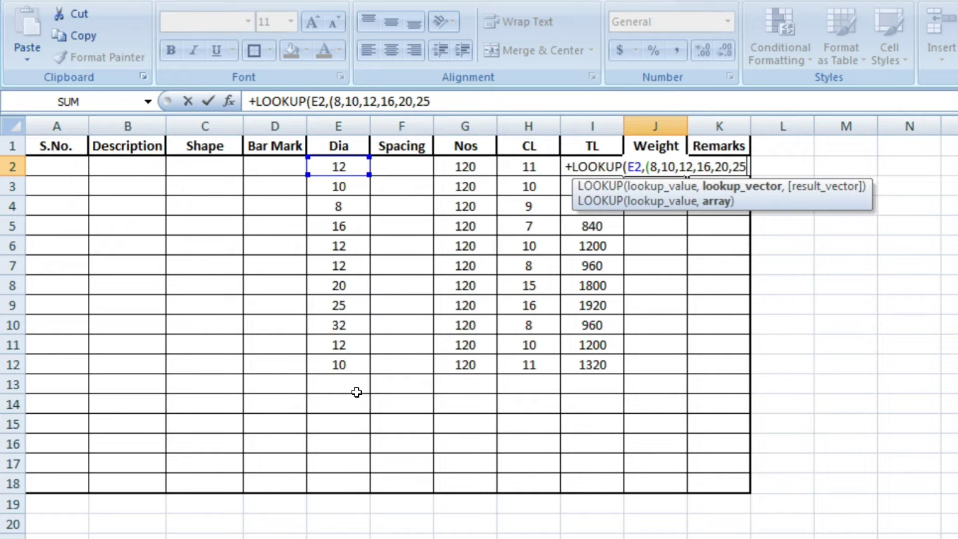
type(",28,")
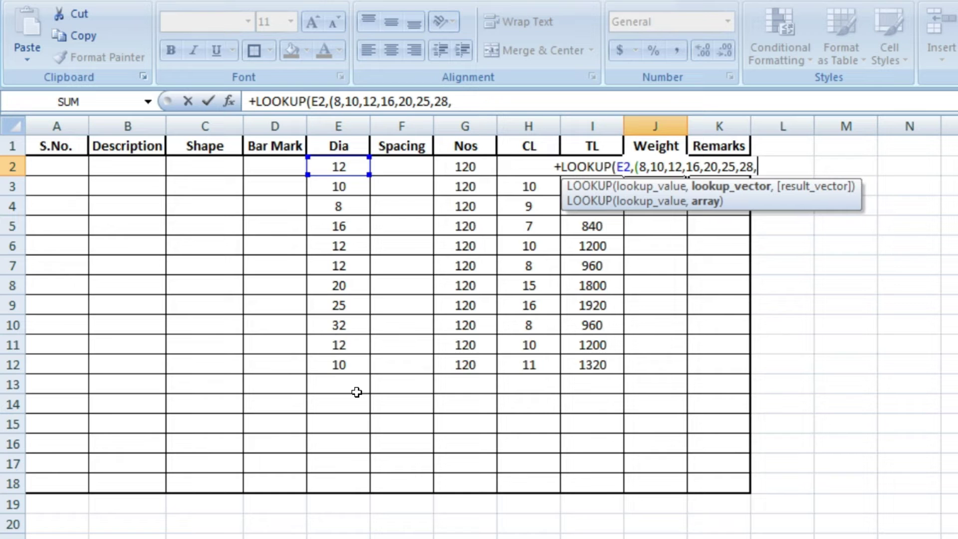
type("32")
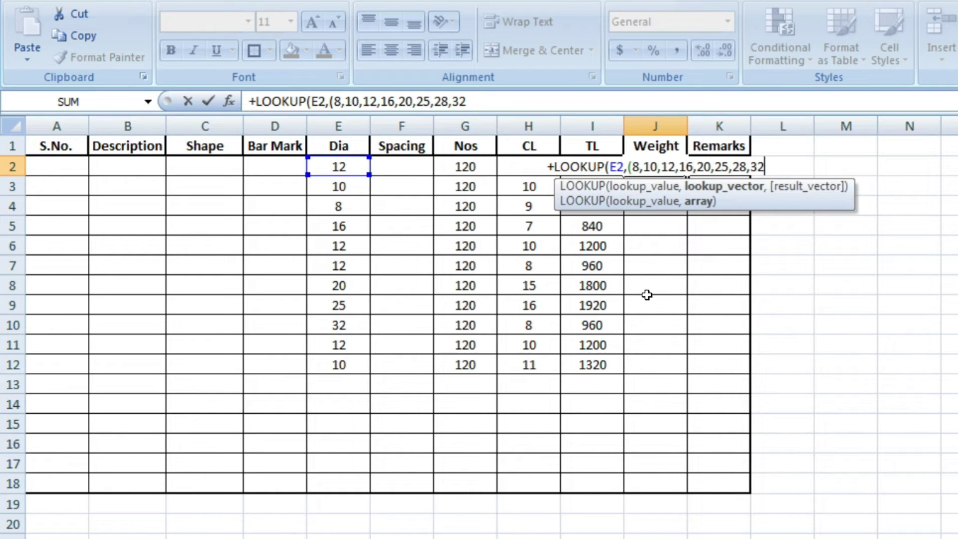
type(")")
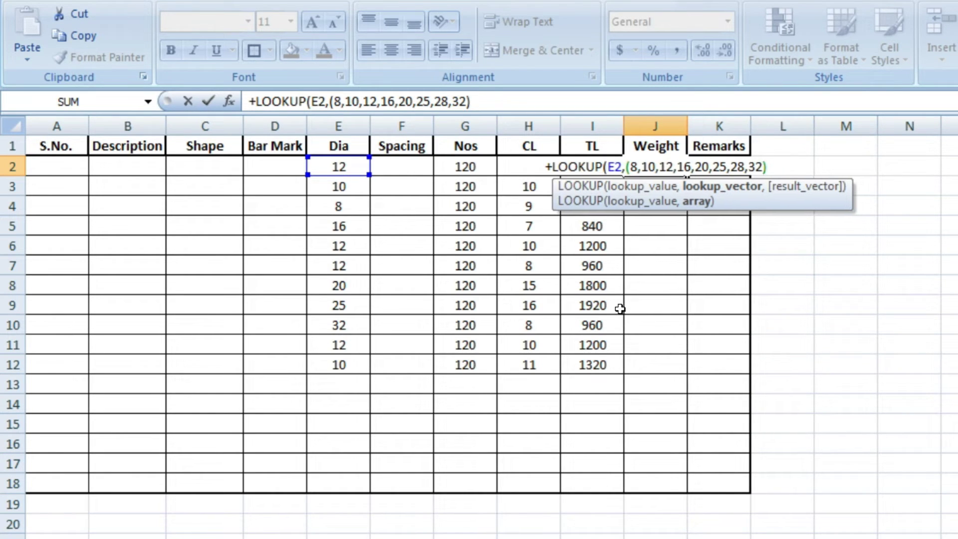
type(",")
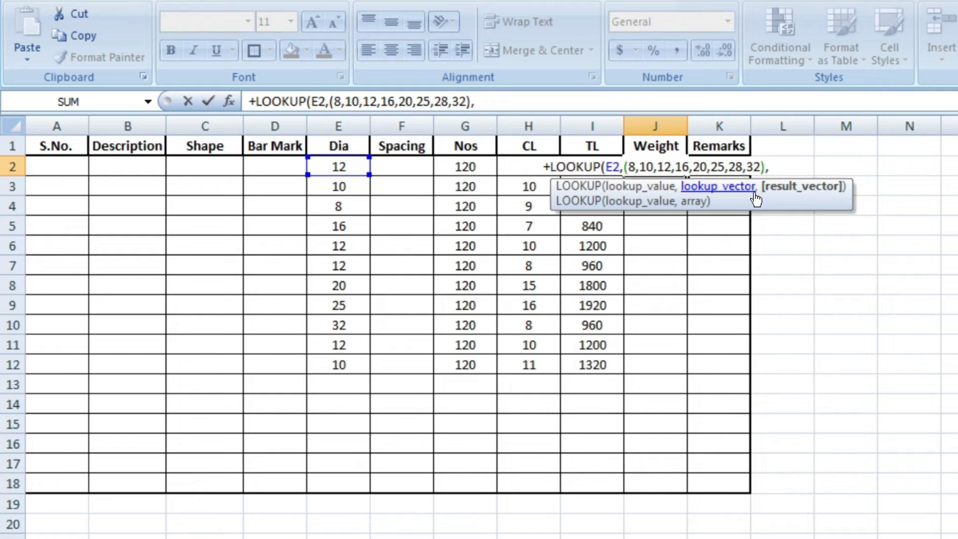
Enter unit weights 0.395, 0.617, 0.888, 1.580, 2.469, 3.858, 4.84, 6.321 as the result vector, then a multiply sign
type("(0.395")
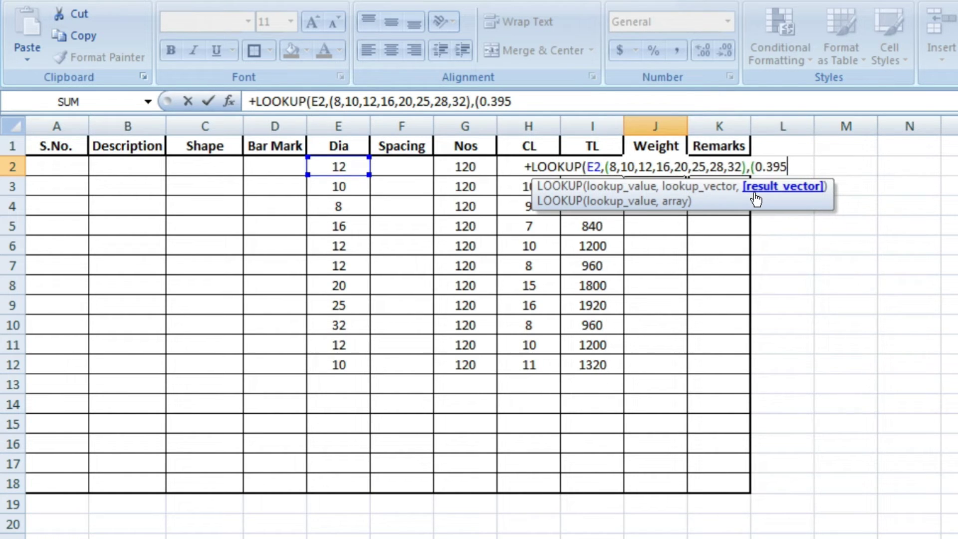
type(",")
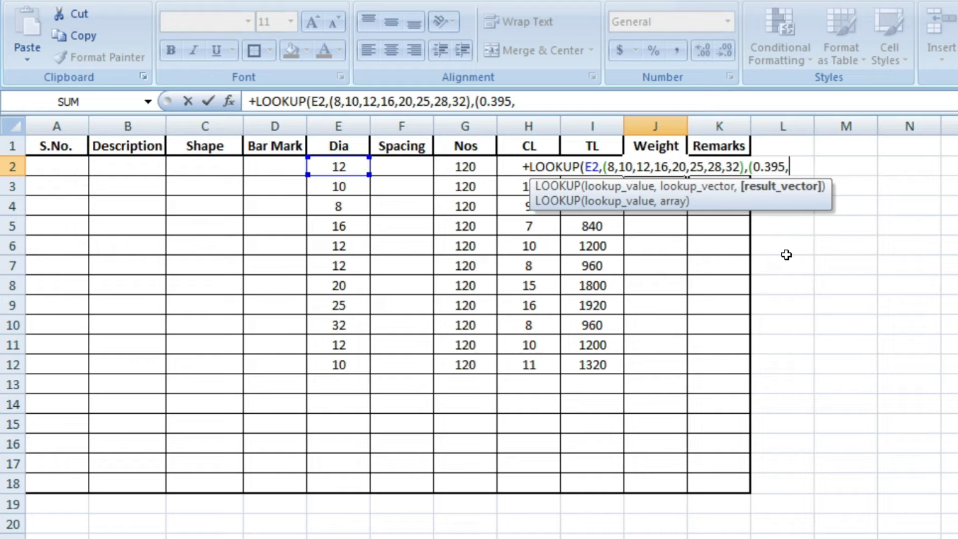
type("0.617")
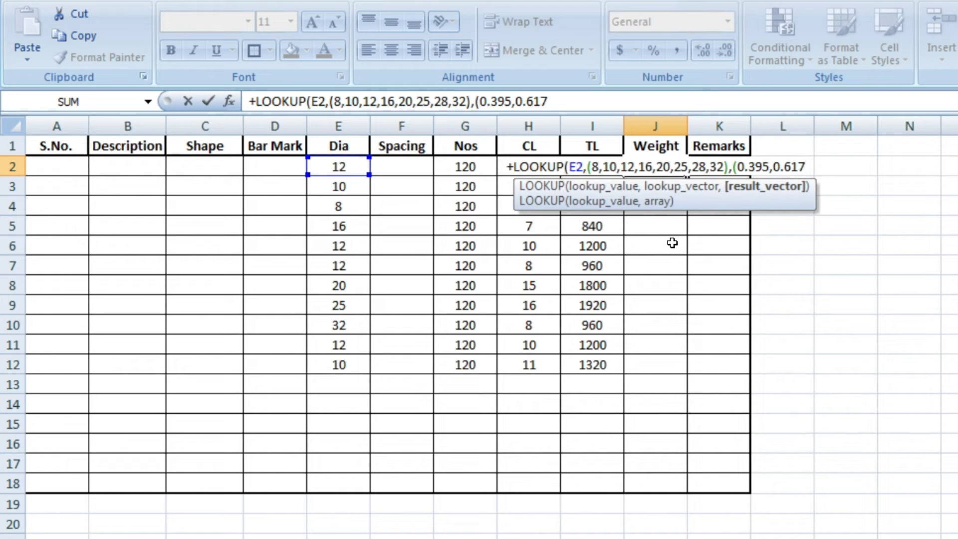
type(",0.888")
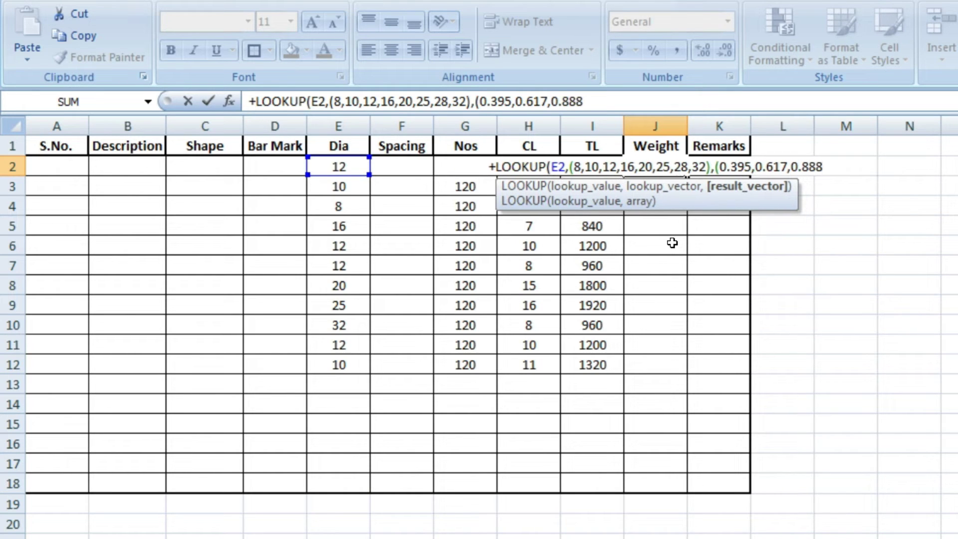
type(",")
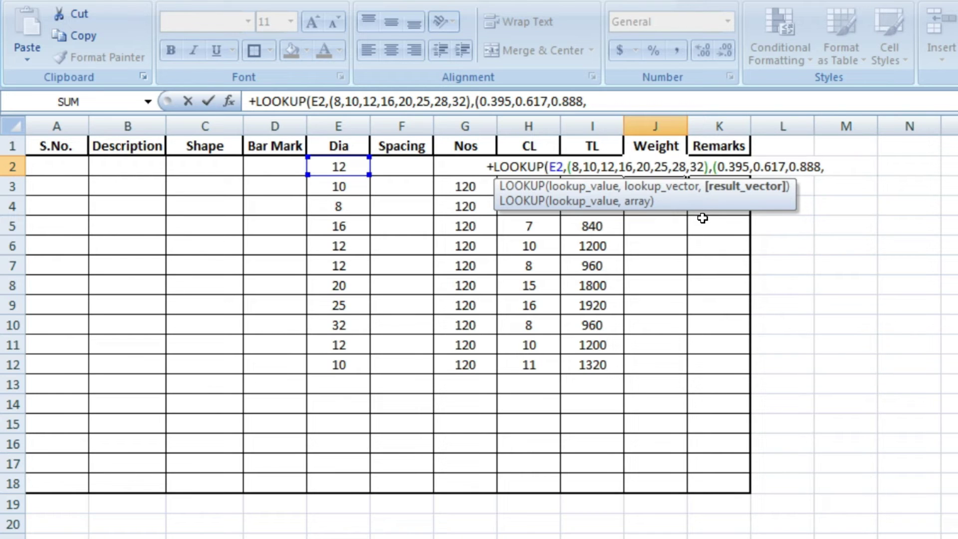
type("1.580")
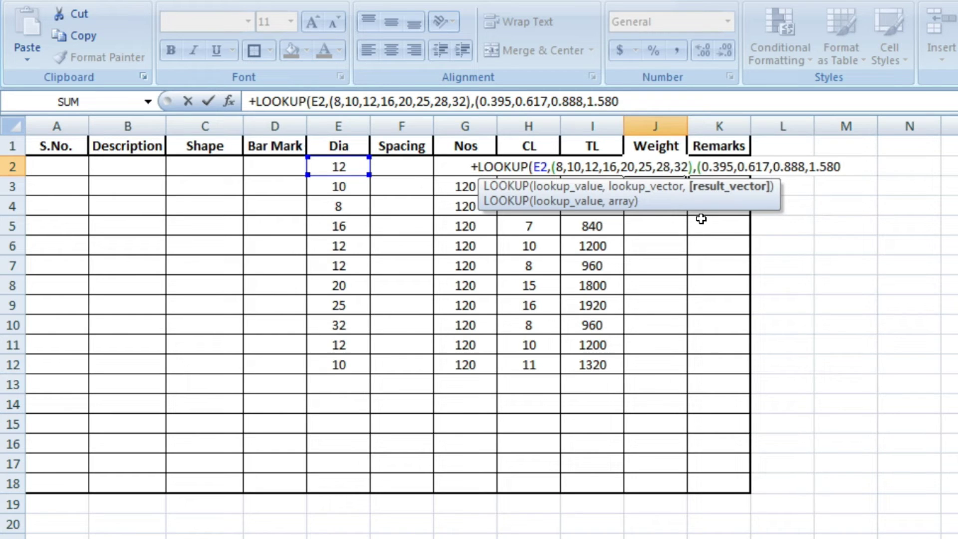
type(",")
type("2.465")
key("BackSpace")
key("BackSpace")
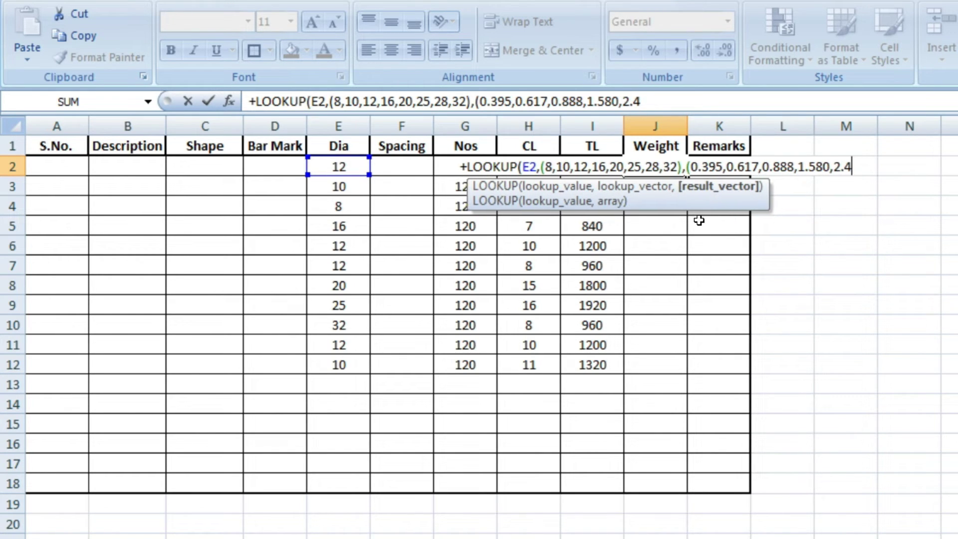
type("69")
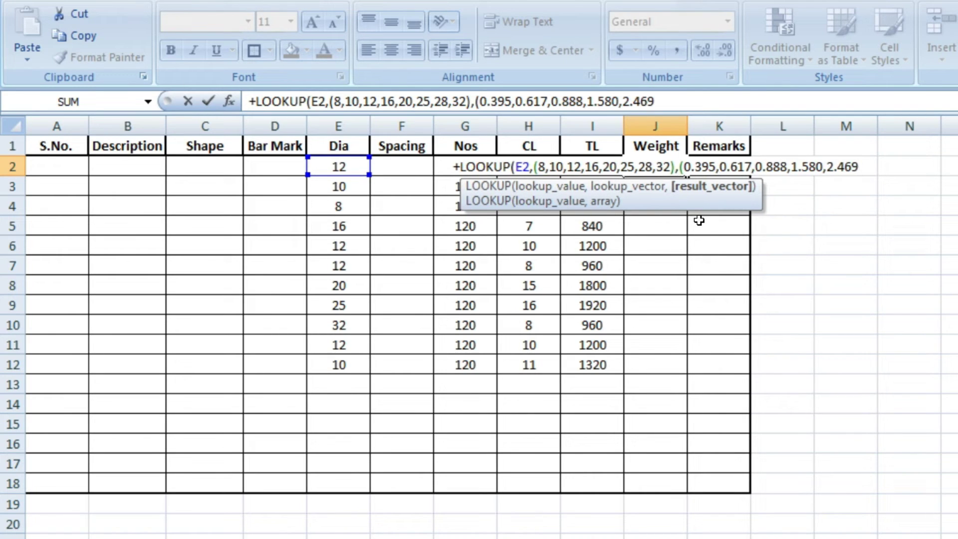
type(",")
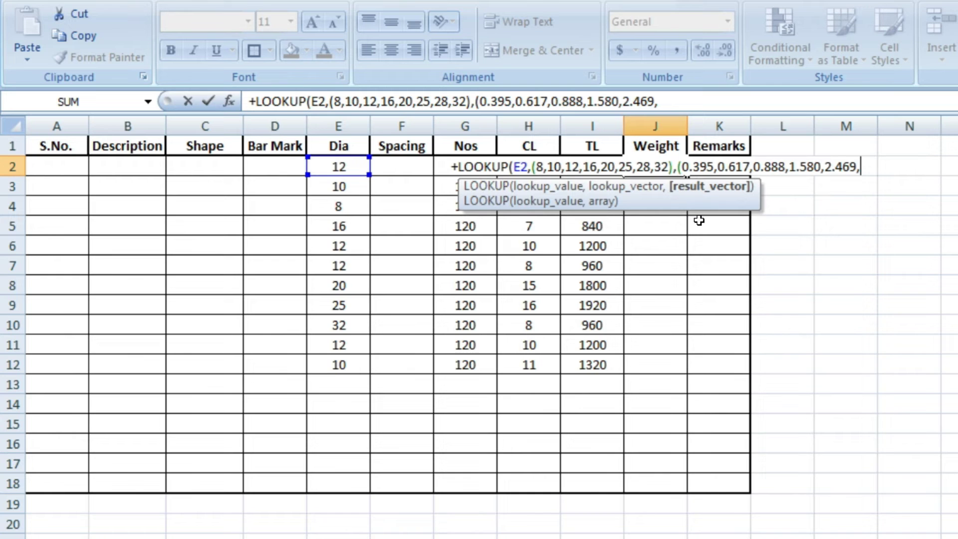
type("3.858")
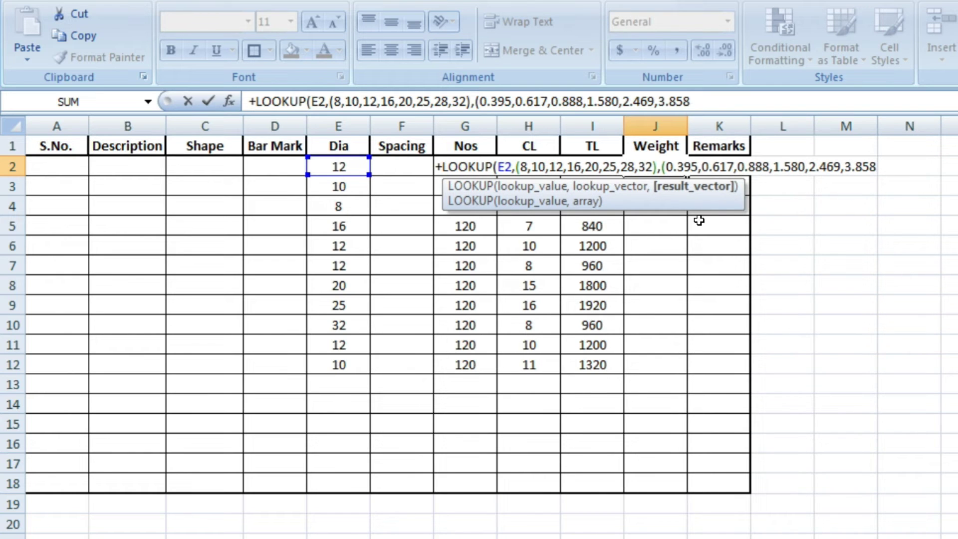
type(",")
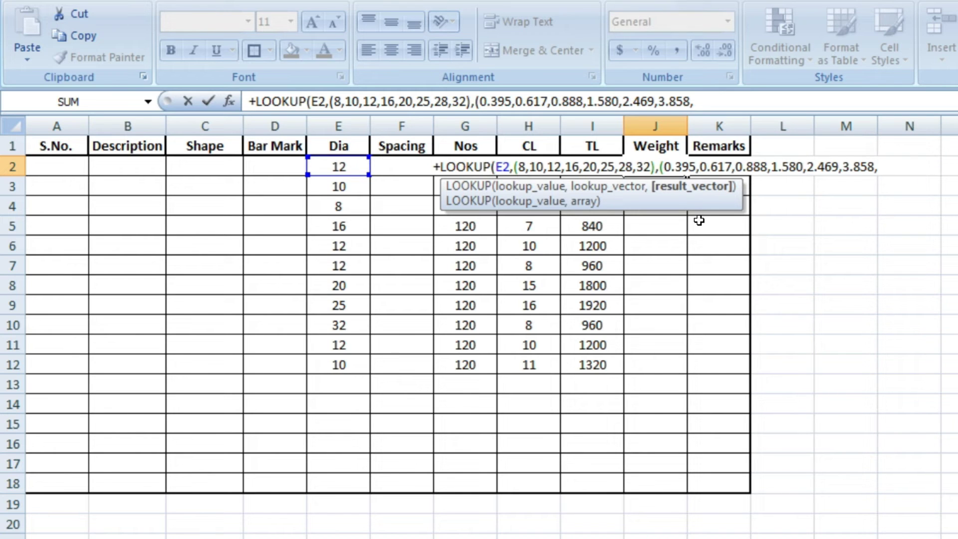
type("4.84")
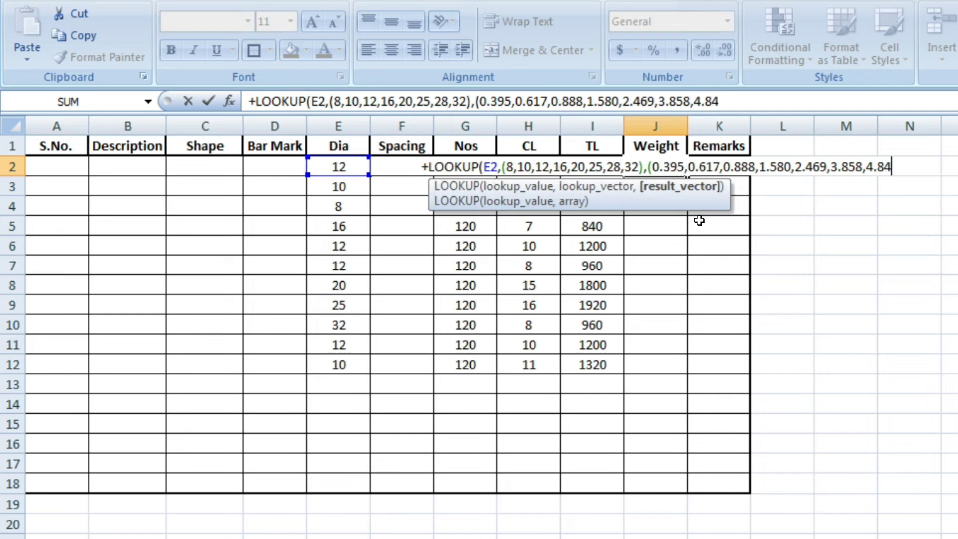
type(",")
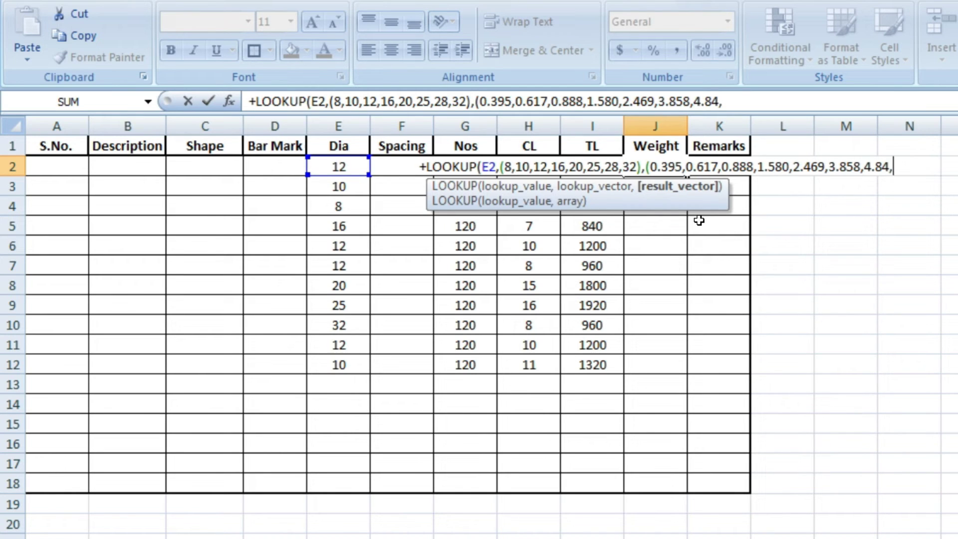
type("6.321")
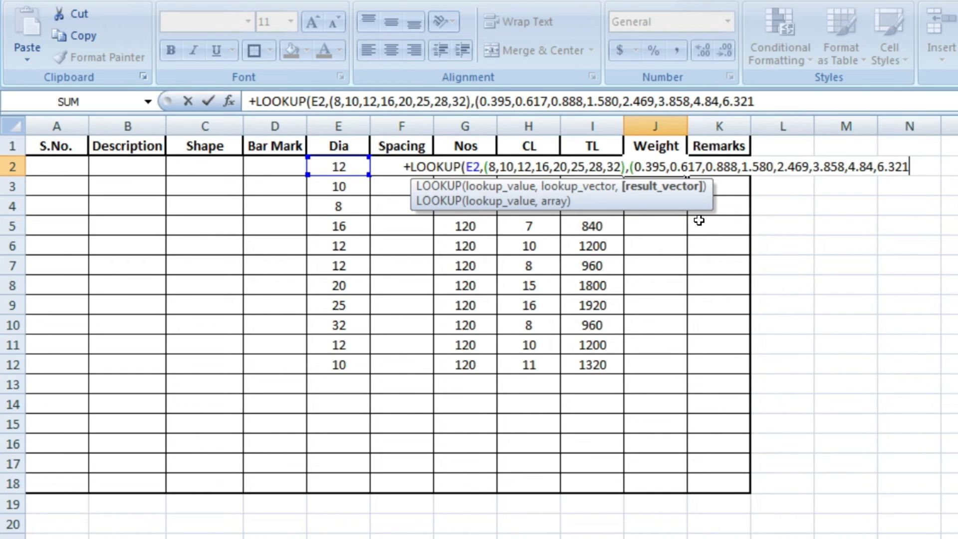
type(")")
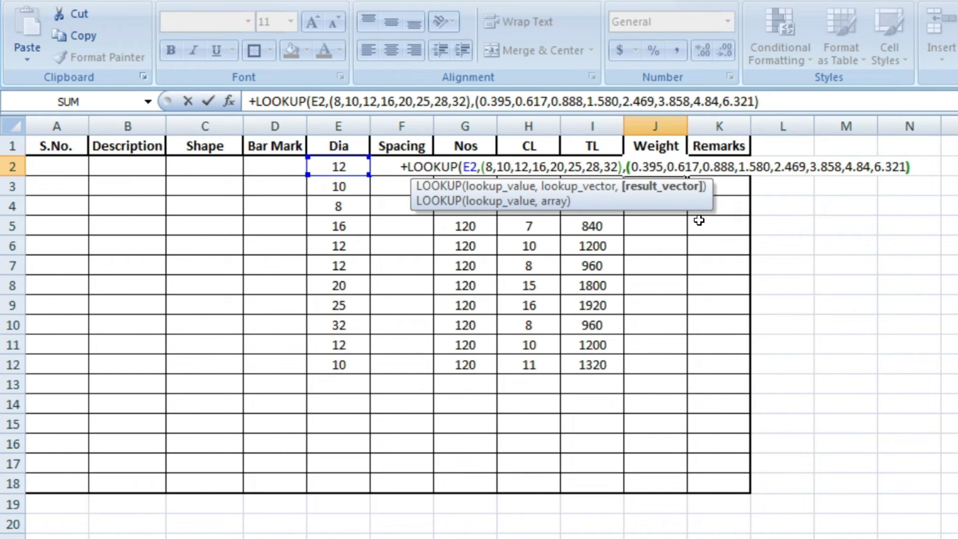
type("*")
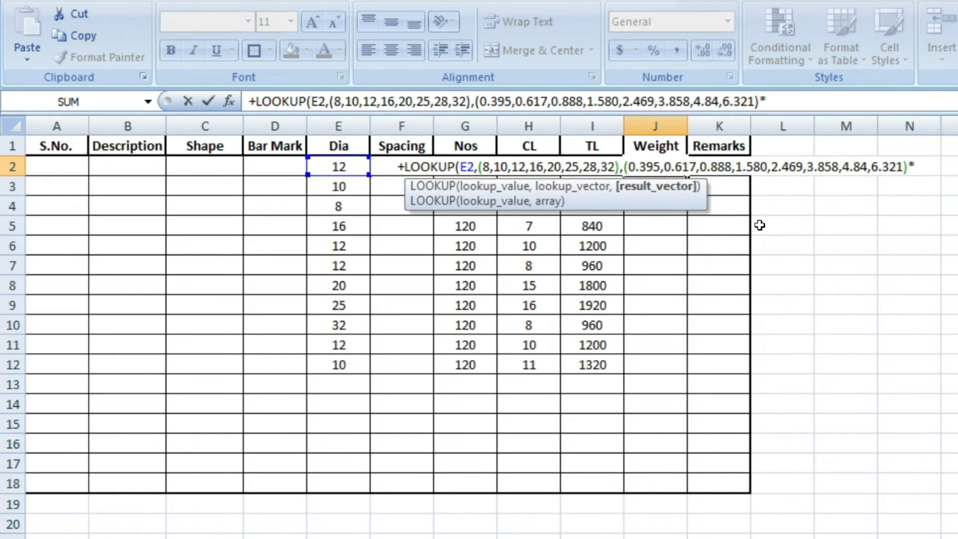
Multiply the looked-up weight by total length I2, close the formula and submit it
left_click(597, 149)
key("Down")
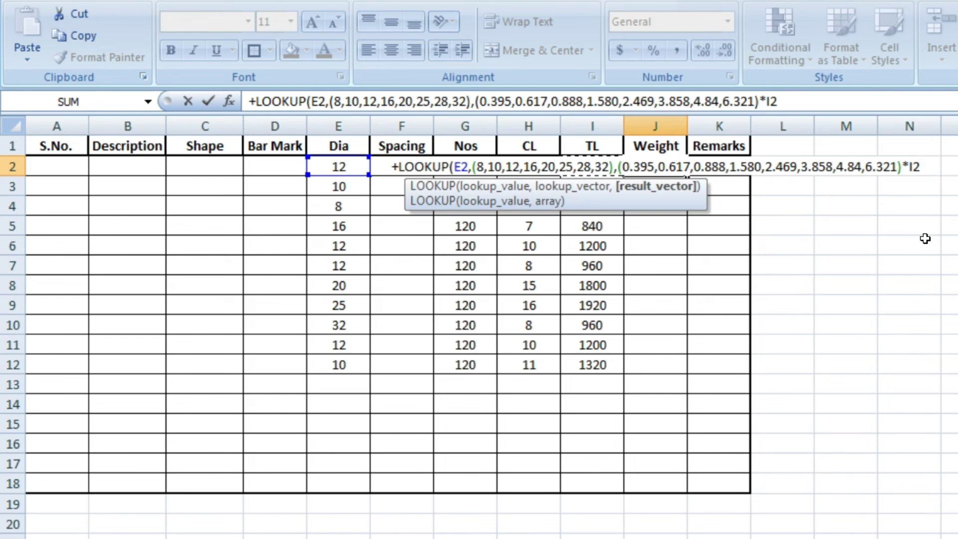
type(")")
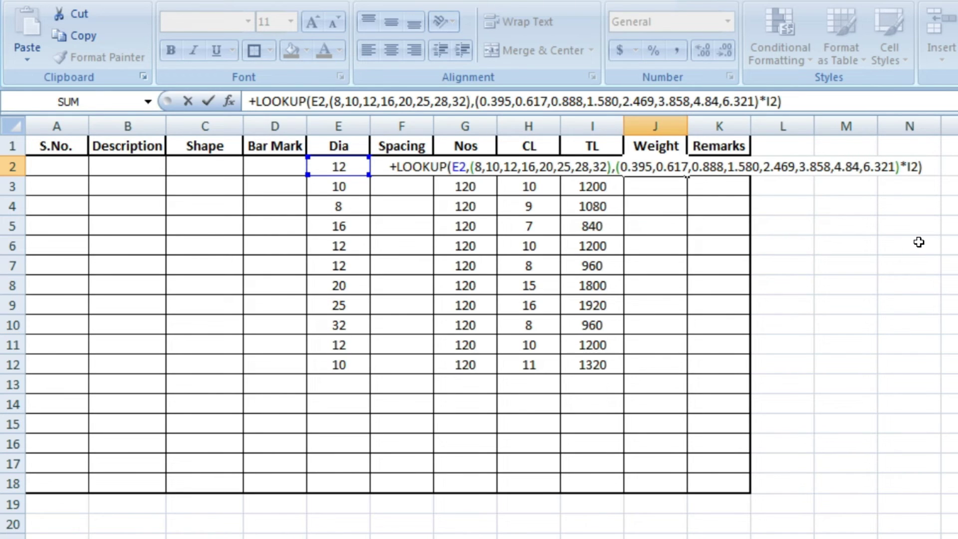
key("Return")
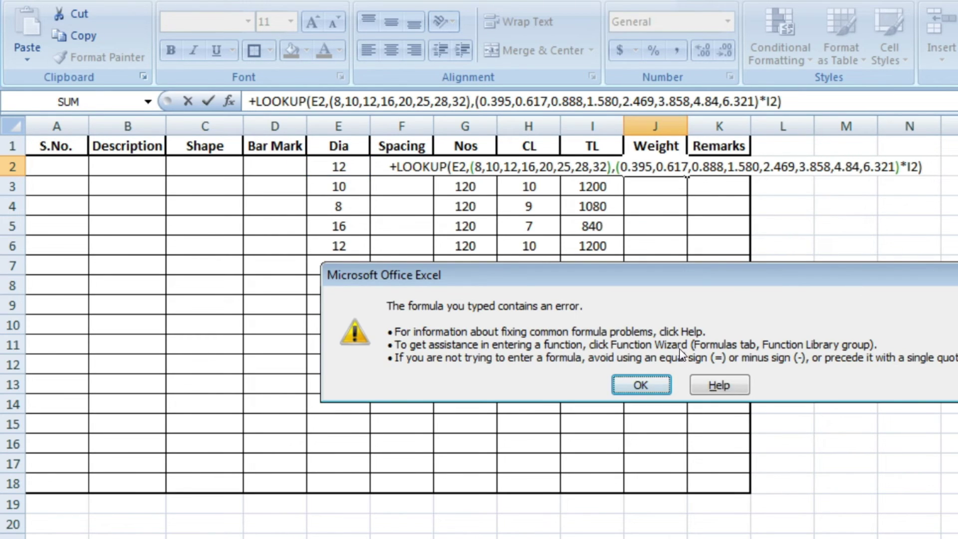
Dismiss the error and swap the parentheses around the size and weight arrays for curly braces
left_click(645, 385)
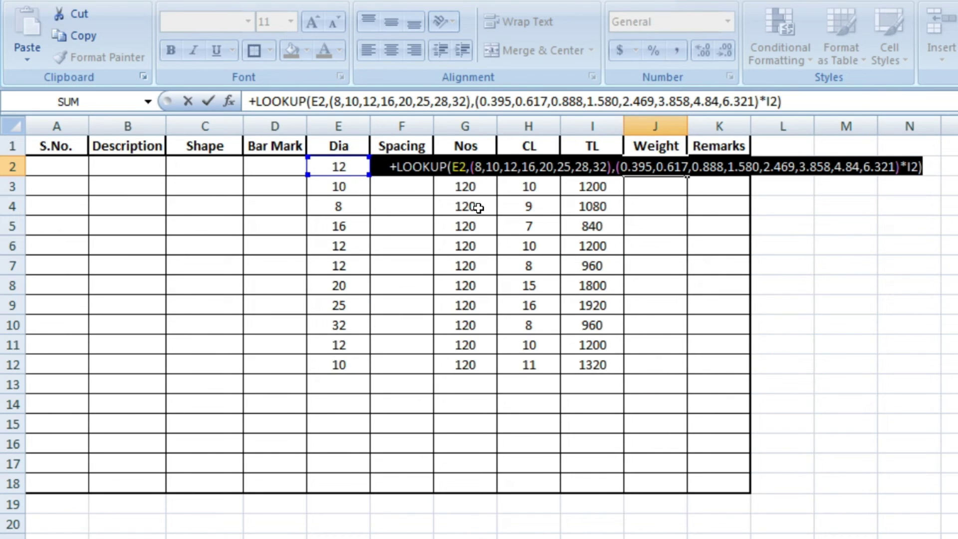
key("Delete")
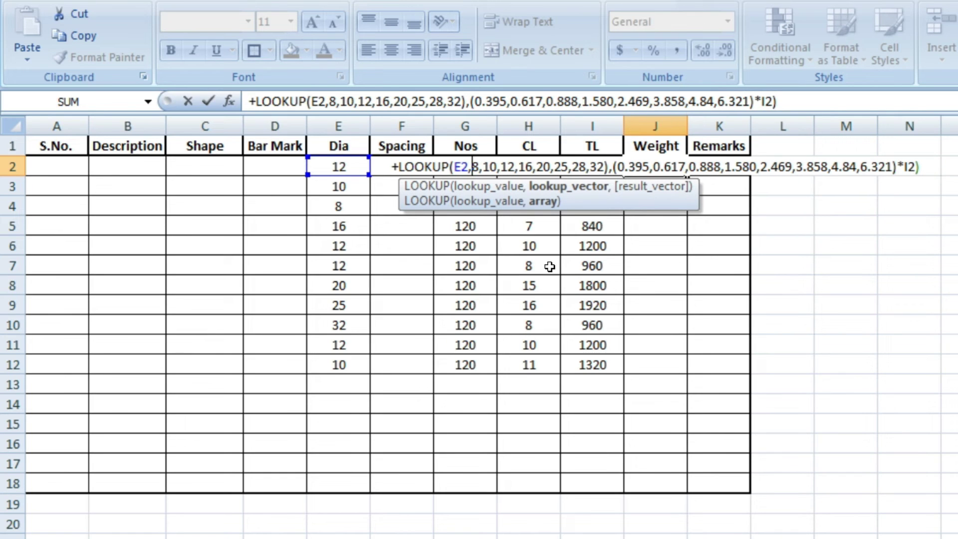
type("{")
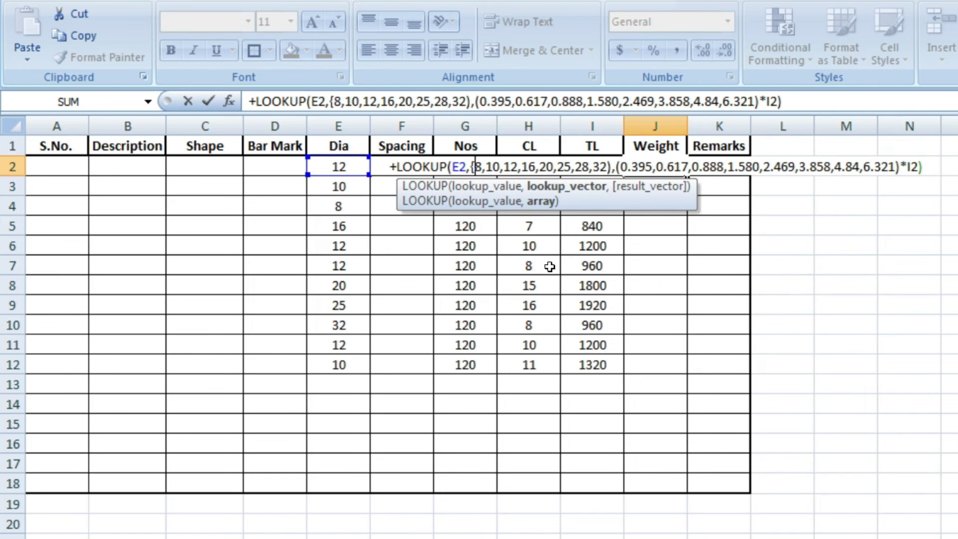
left_click(614, 165)
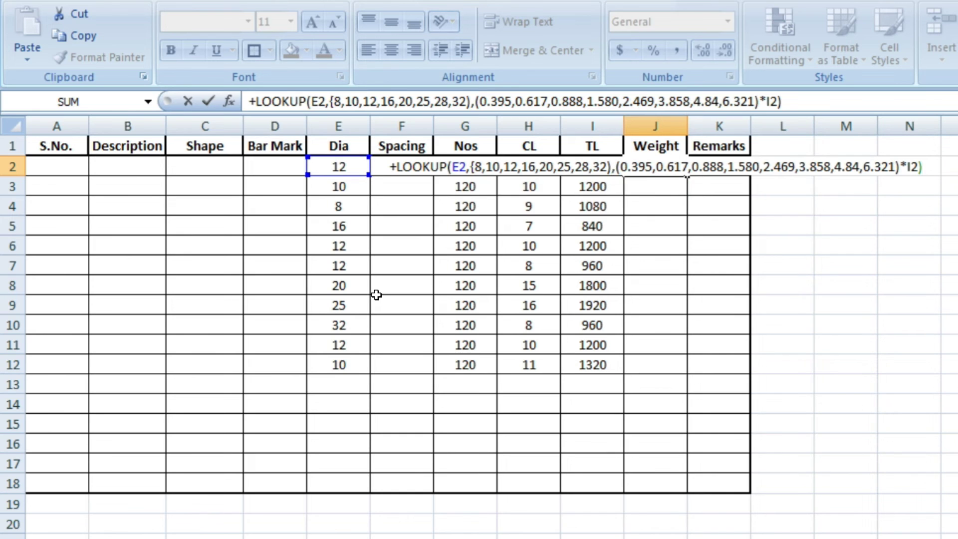
key("BackSpace")
type("}")
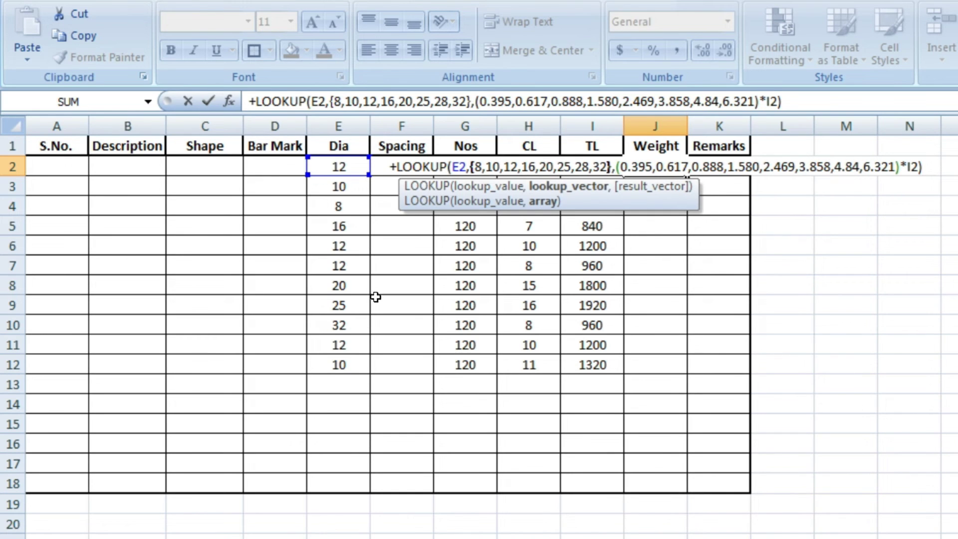
left_click(618, 165)
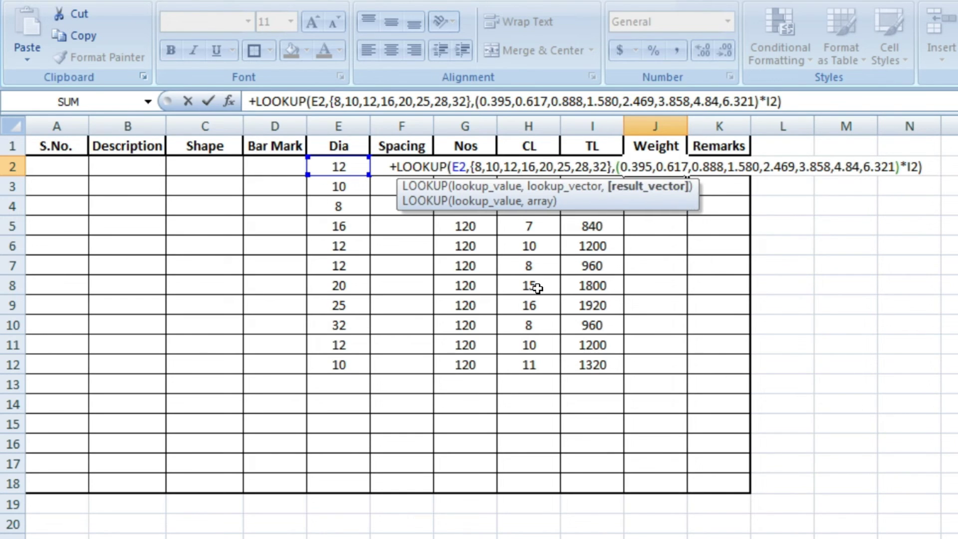
key("BackSpace")
type("{")
left_click(900, 167)
key("BackSpace")
Close the weight array with a brace, confirm J2, and fill the formula down to J12
type("}")
key("Return")
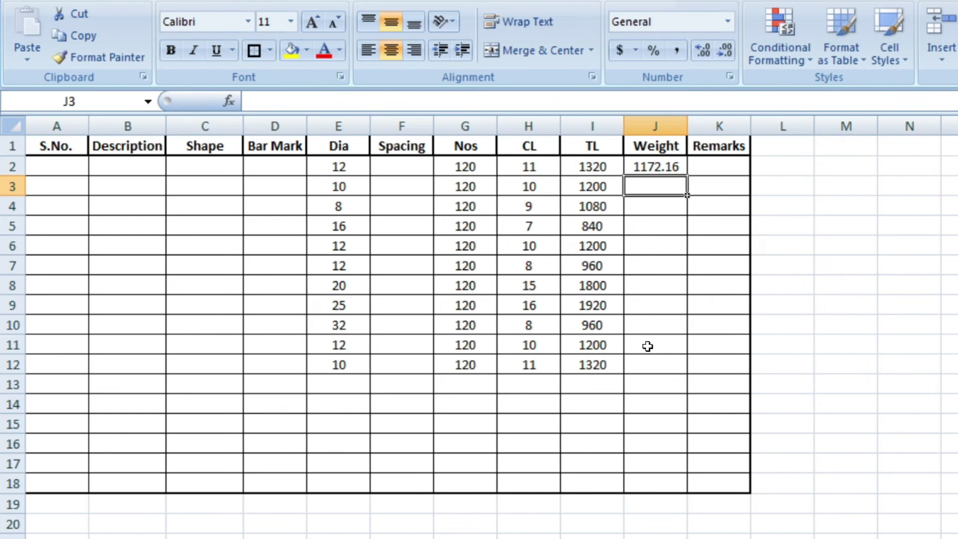
left_click(662, 166)
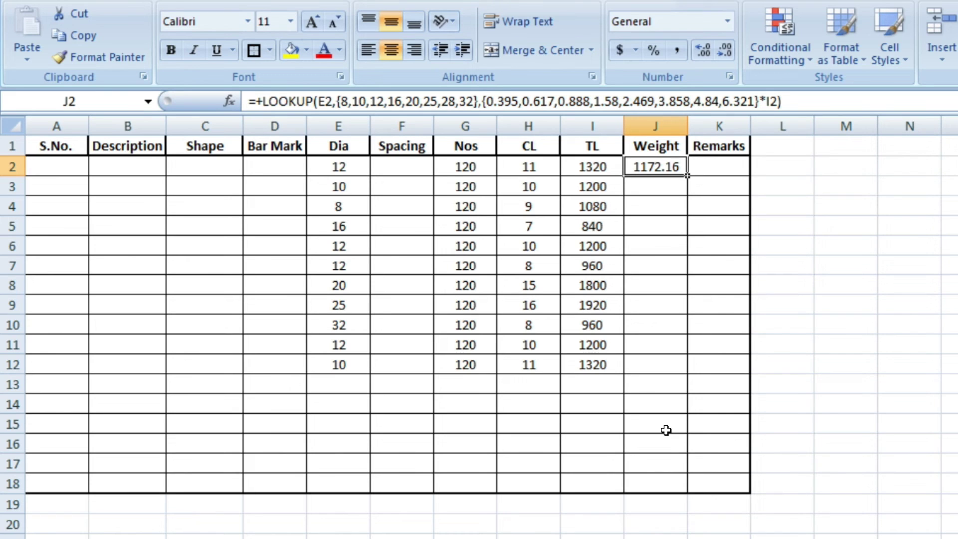
double_click(687, 177)
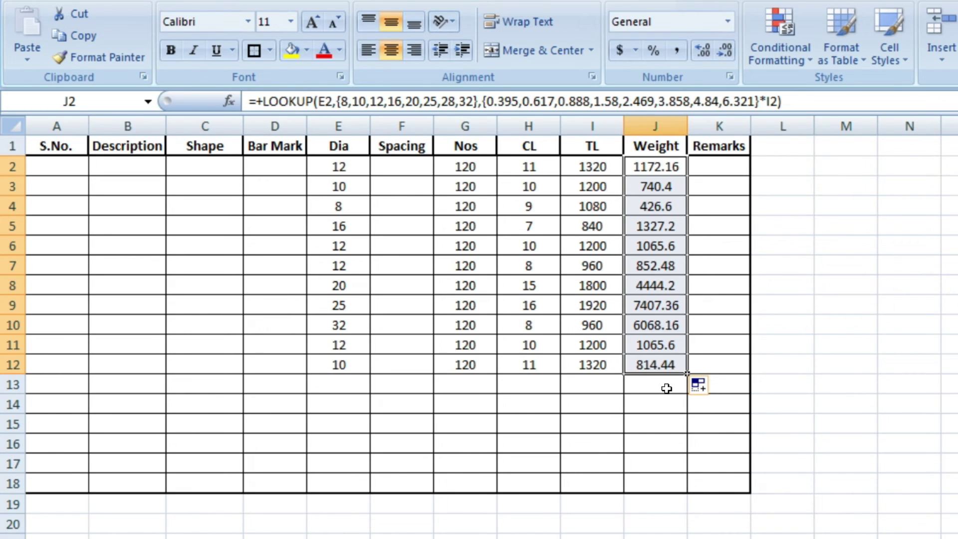
left_click(652, 194)
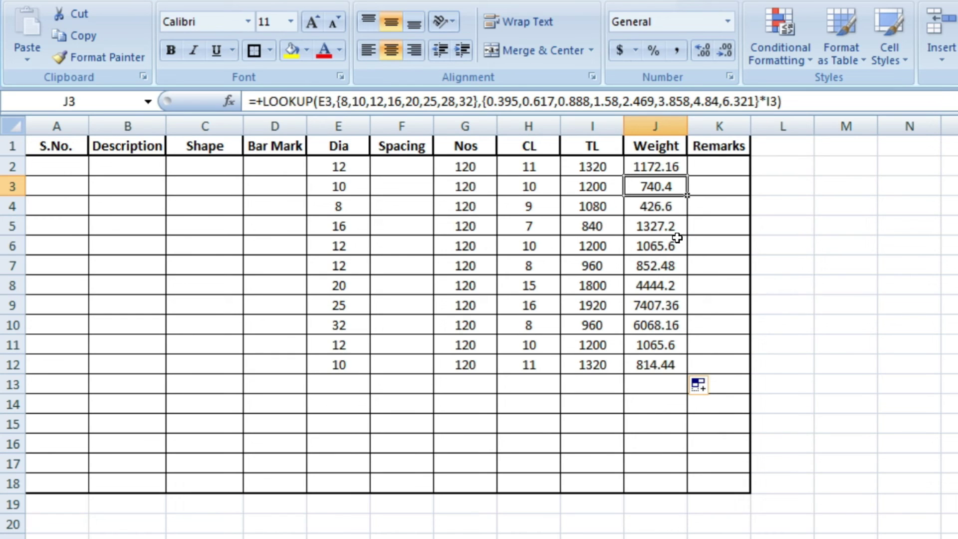
left_click(663, 307)
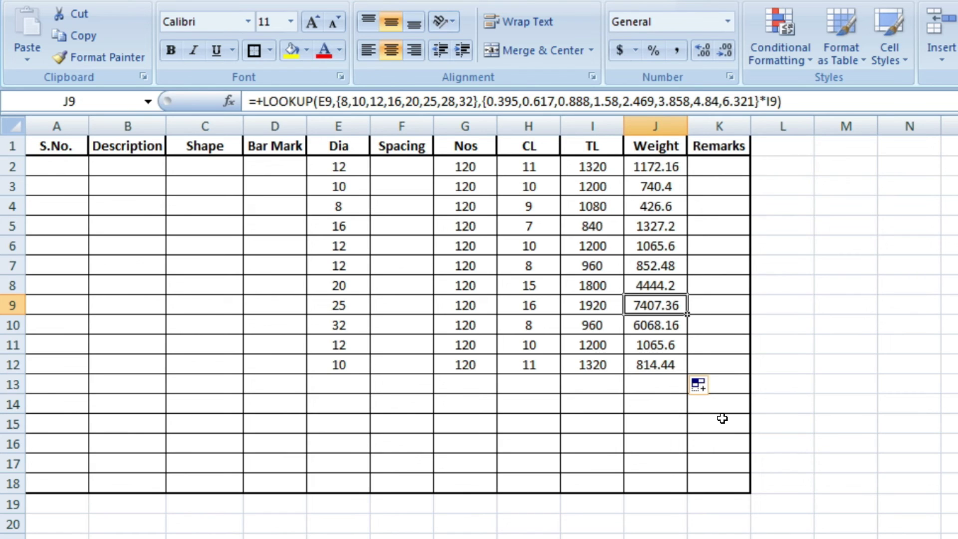
left_click(610, 297)
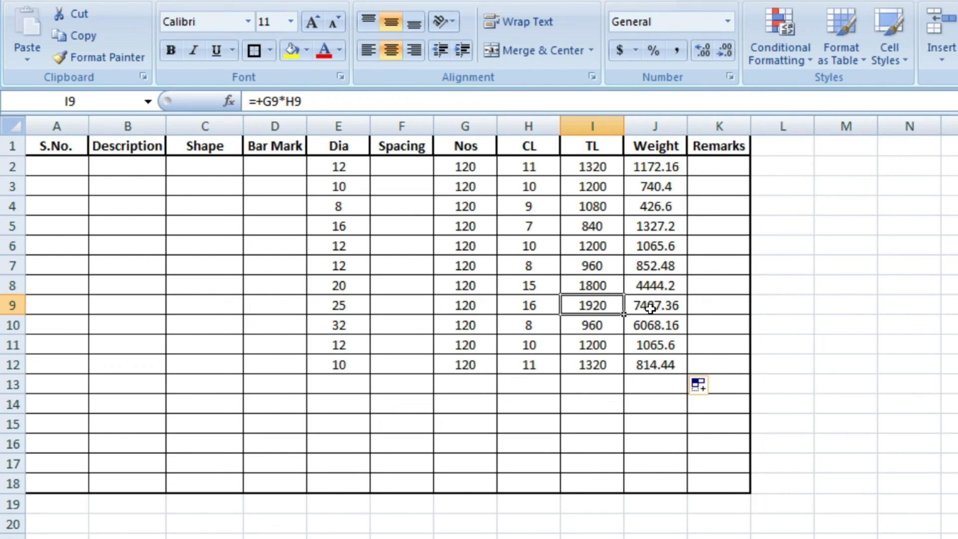
left_click(681, 308)
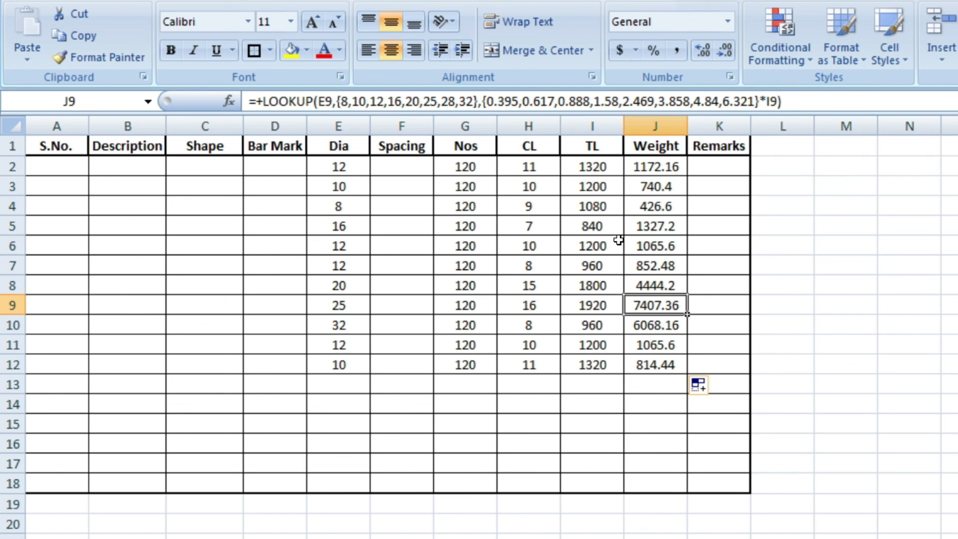
left_click(659, 160)
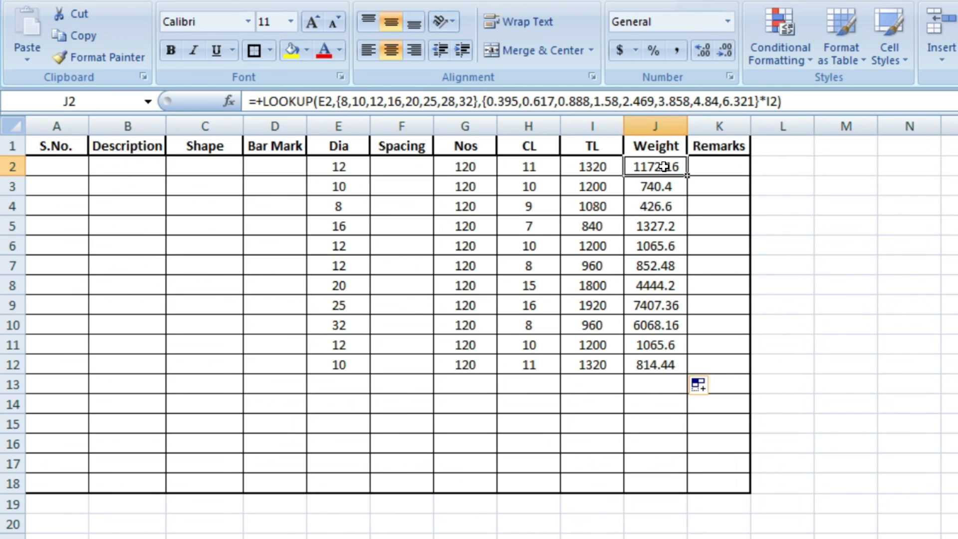
left_click(596, 169)
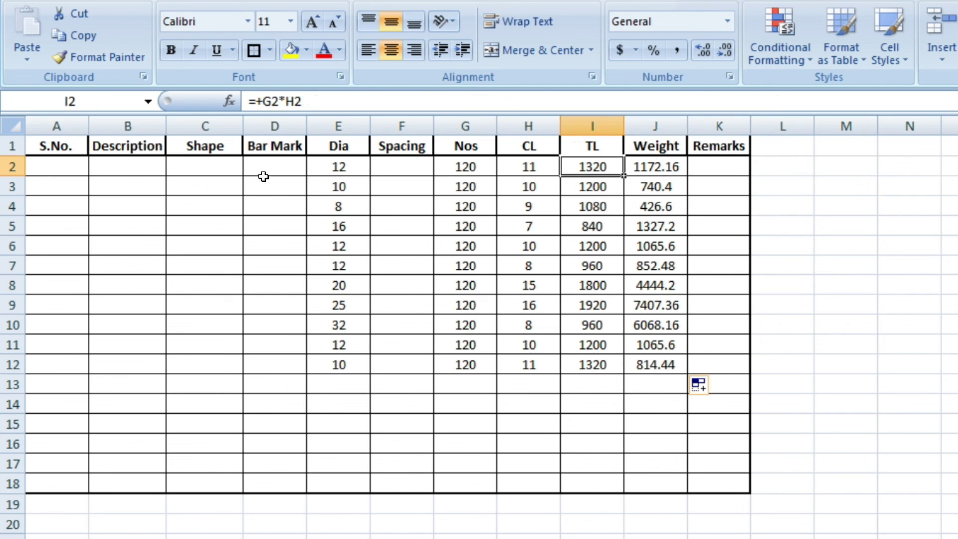
left_click(331, 168)
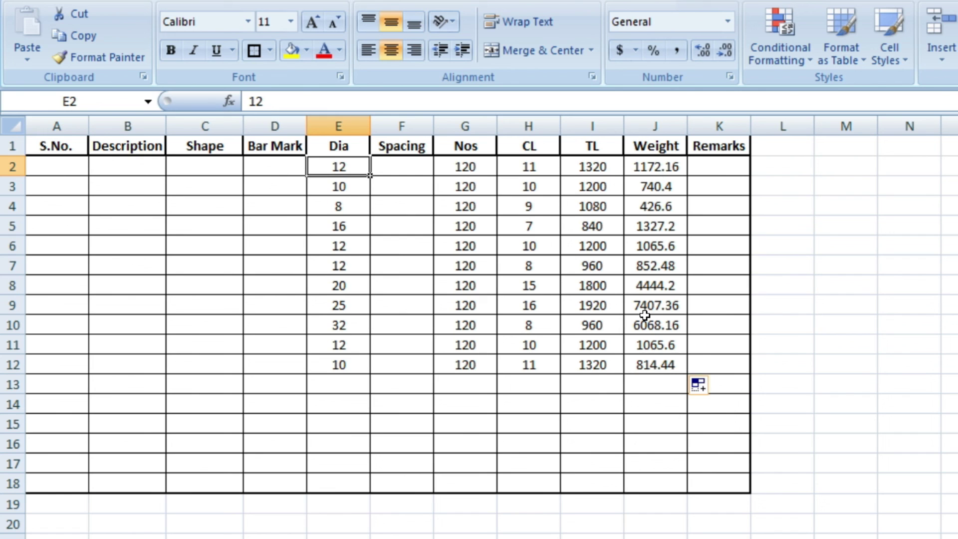
left_click(67, 170)
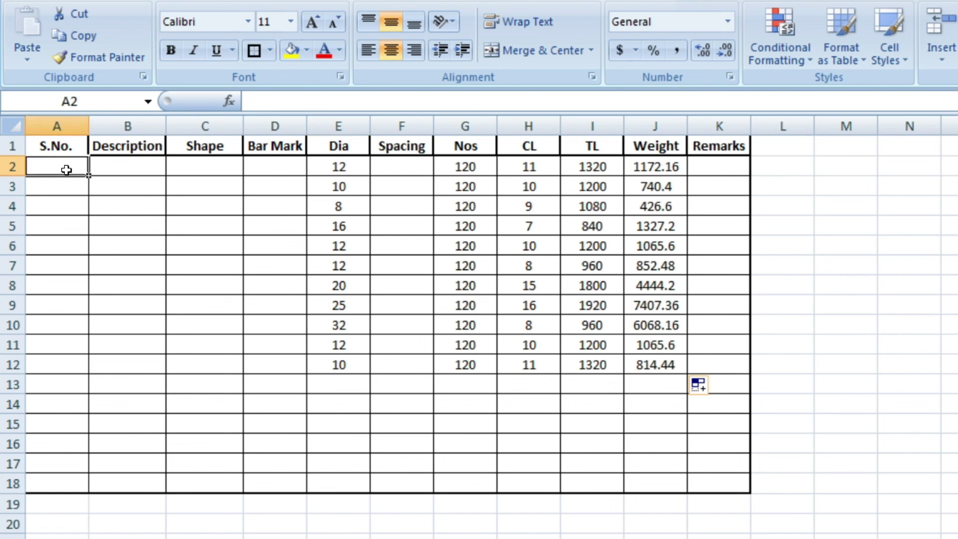
left_click(110, 176)
left_click(218, 170)
left_click(277, 169)
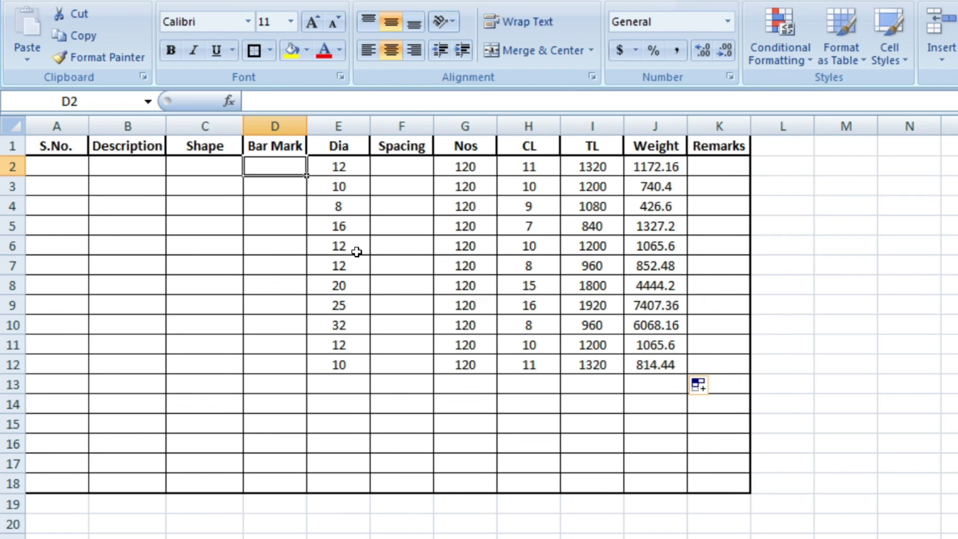